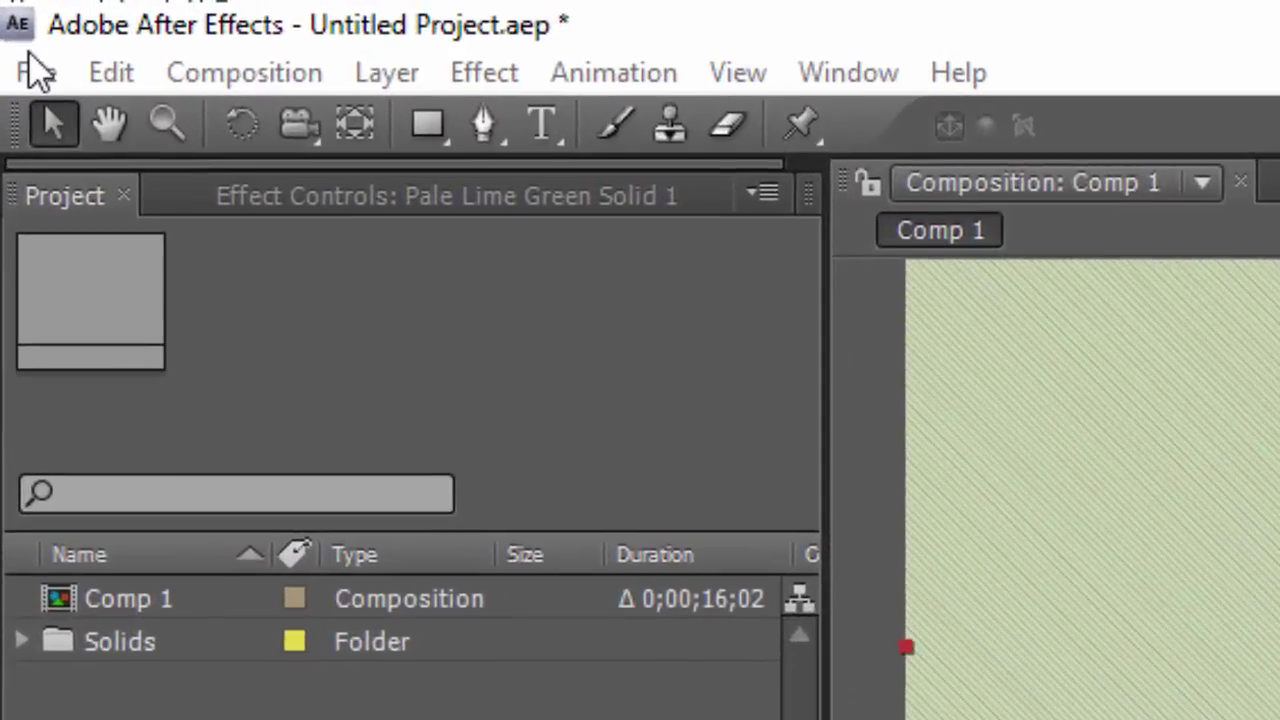
Step: Start a new After Effects project without saving the current Untitled Project.aep
left_click(17, 32)
left_click(36, 72)
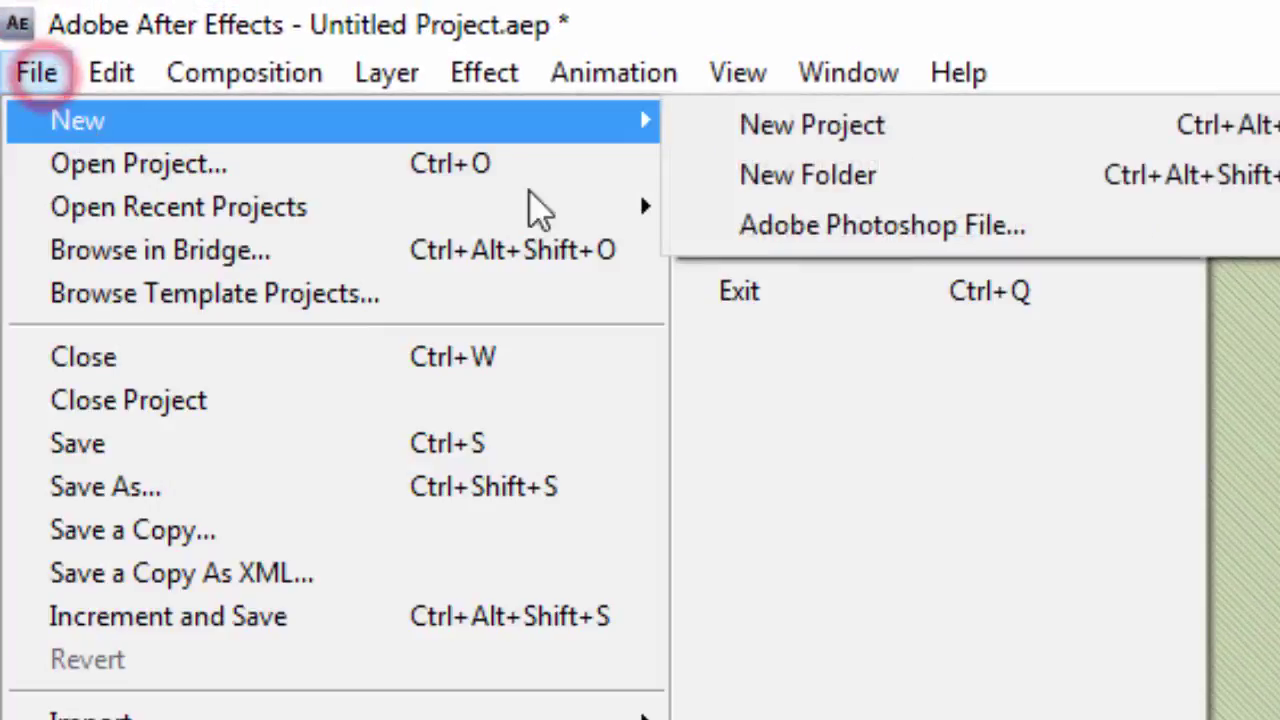
mouse_move(77, 120)
left_click(626, 92)
left_click(1068, 638)
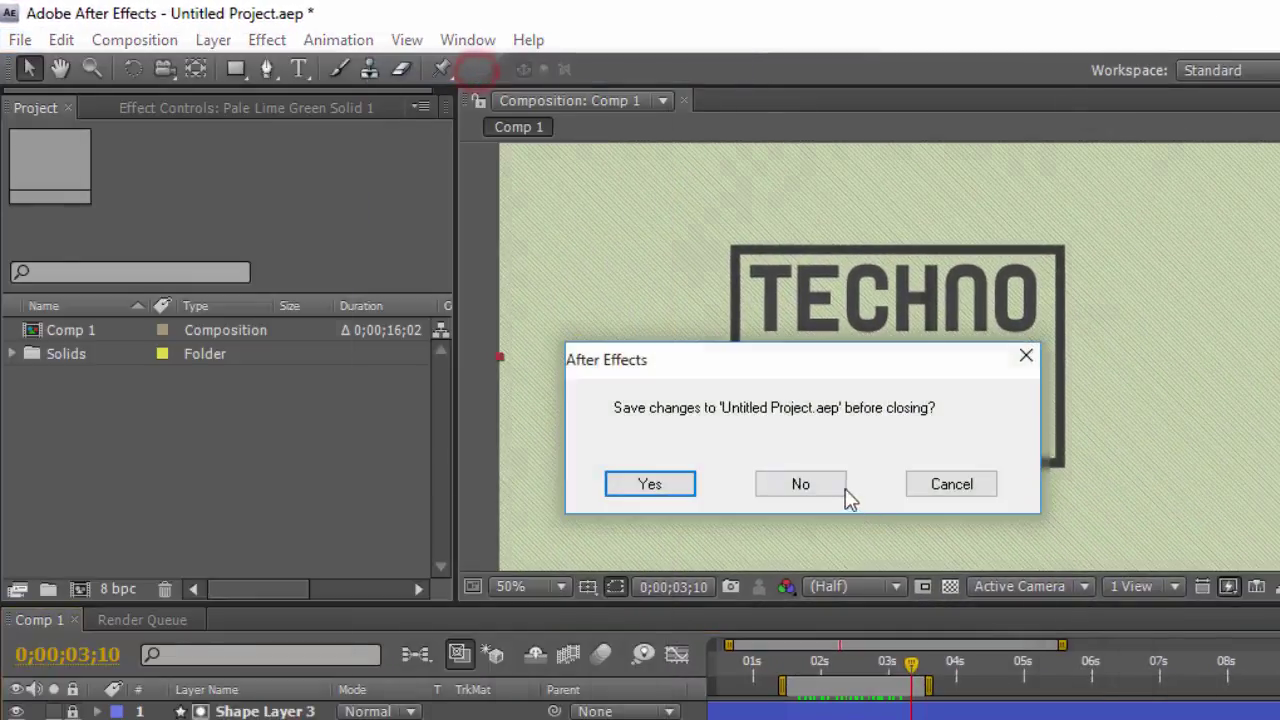
Step: Create Comp 1 at HDV/HDTV 720 29.97, 1280×720
right_click(216, 463)
left_click(257, 483)
left_click(602, 564)
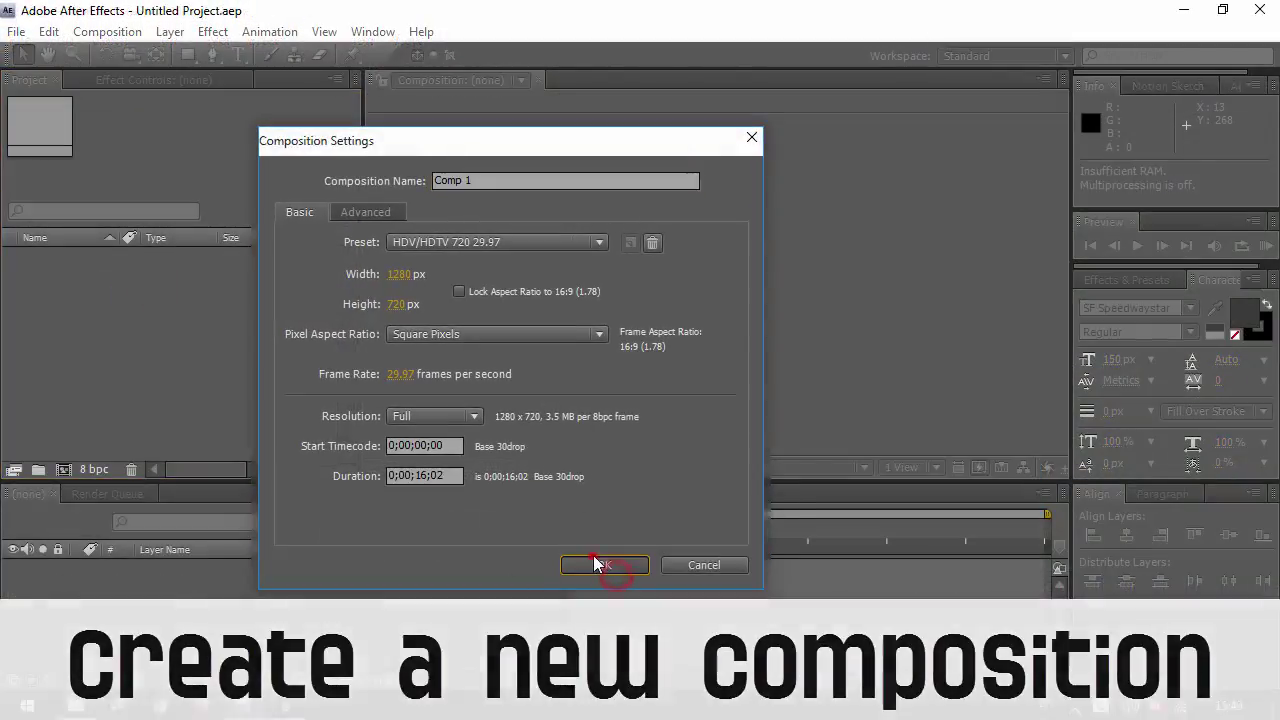
Step: Add a full-frame pale lime green solid layer to Comp 1
right_click(236, 488)
mouse_move(338, 500)
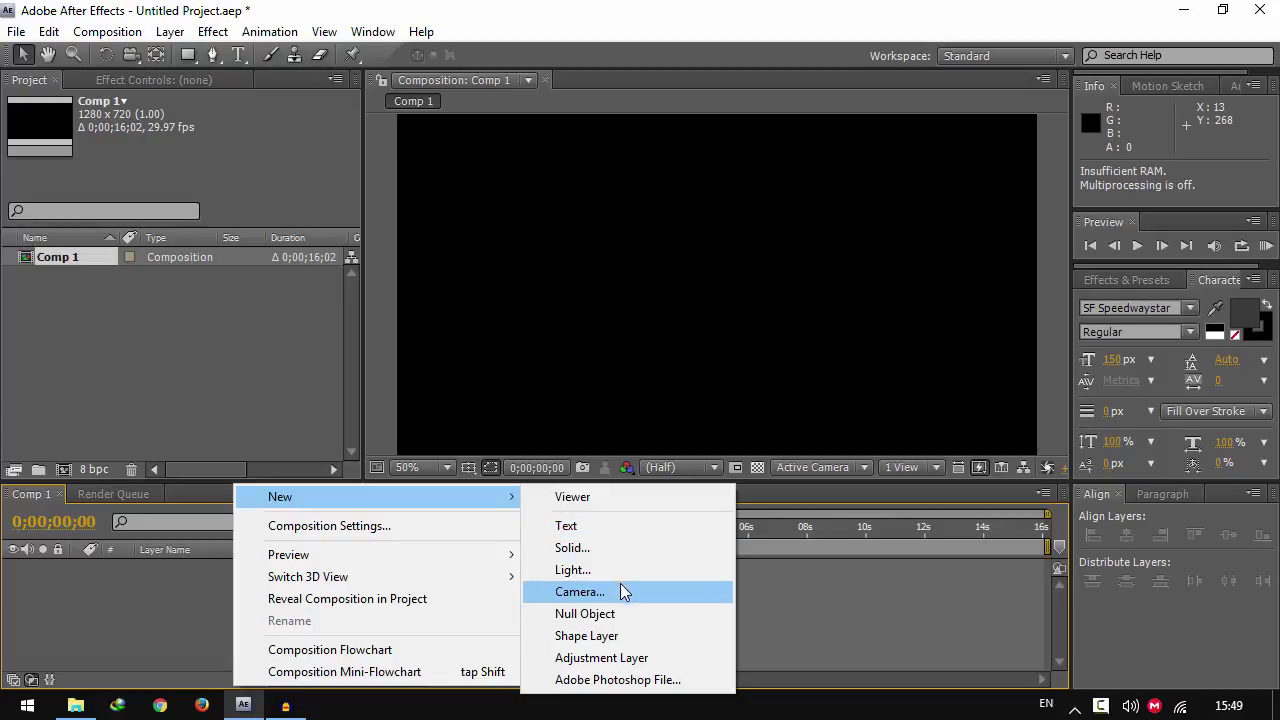
left_click(595, 547)
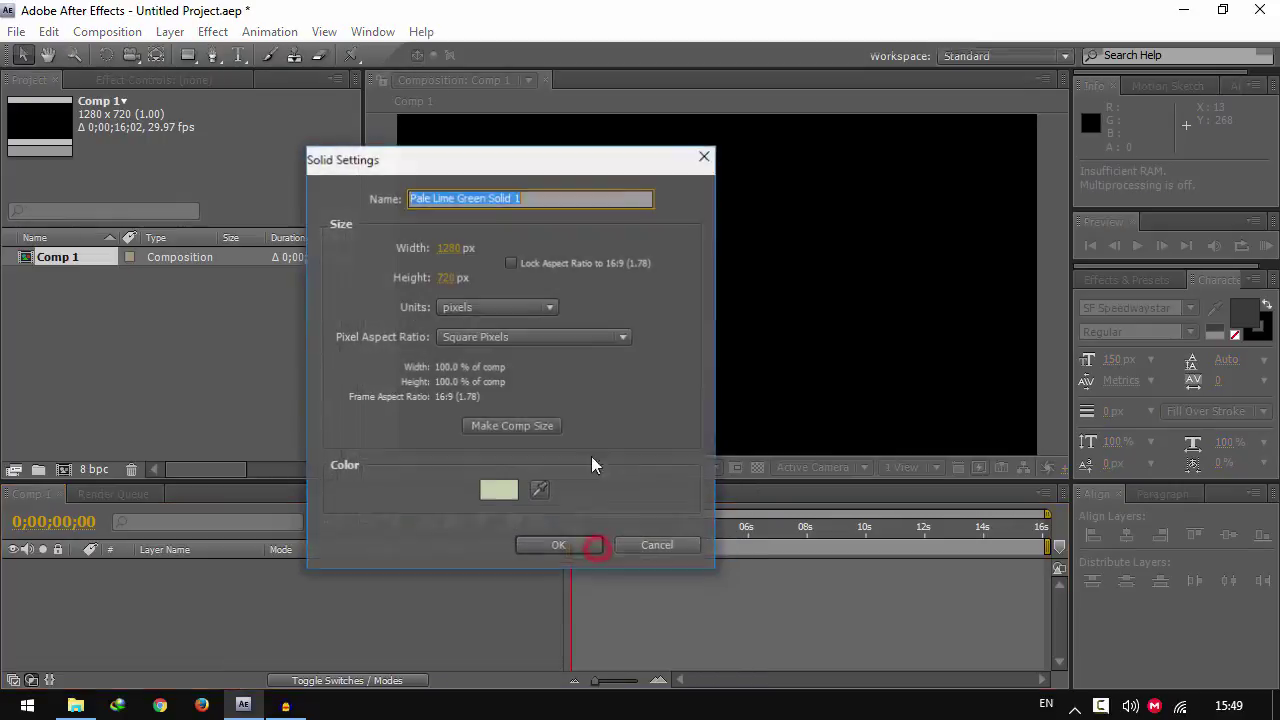
left_click(498, 493)
left_click(883, 423)
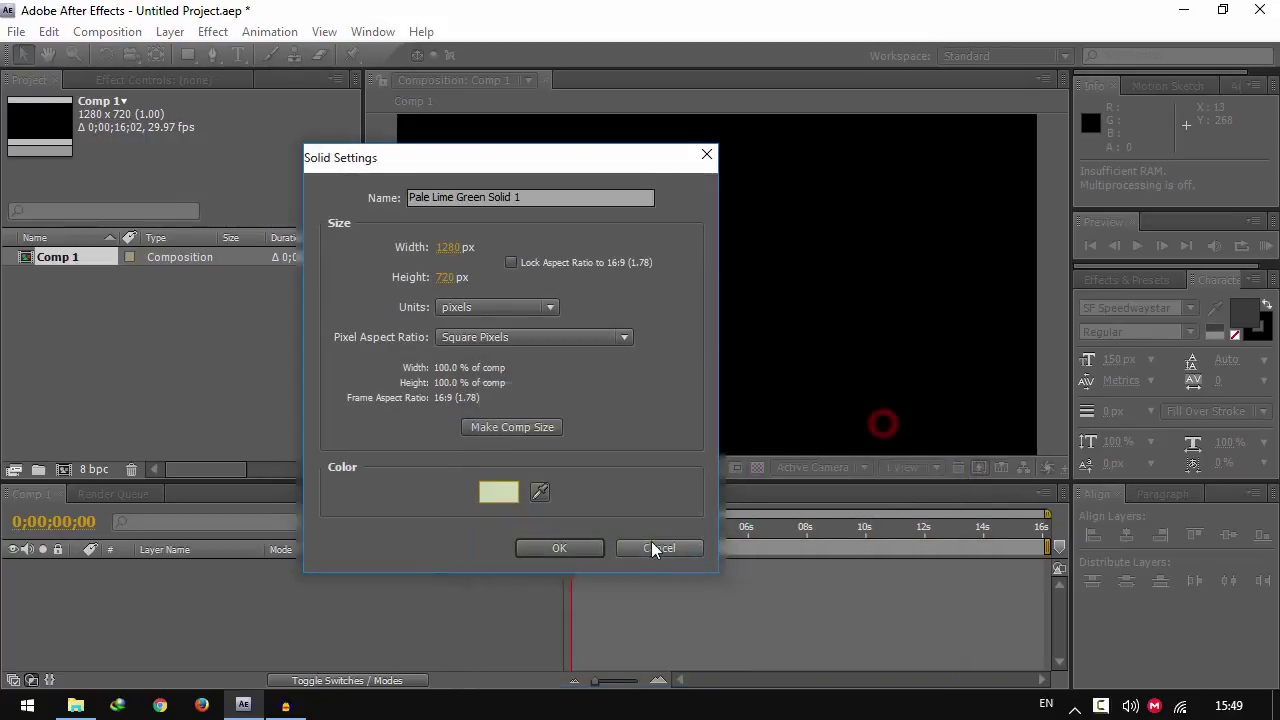
left_click(564, 546)
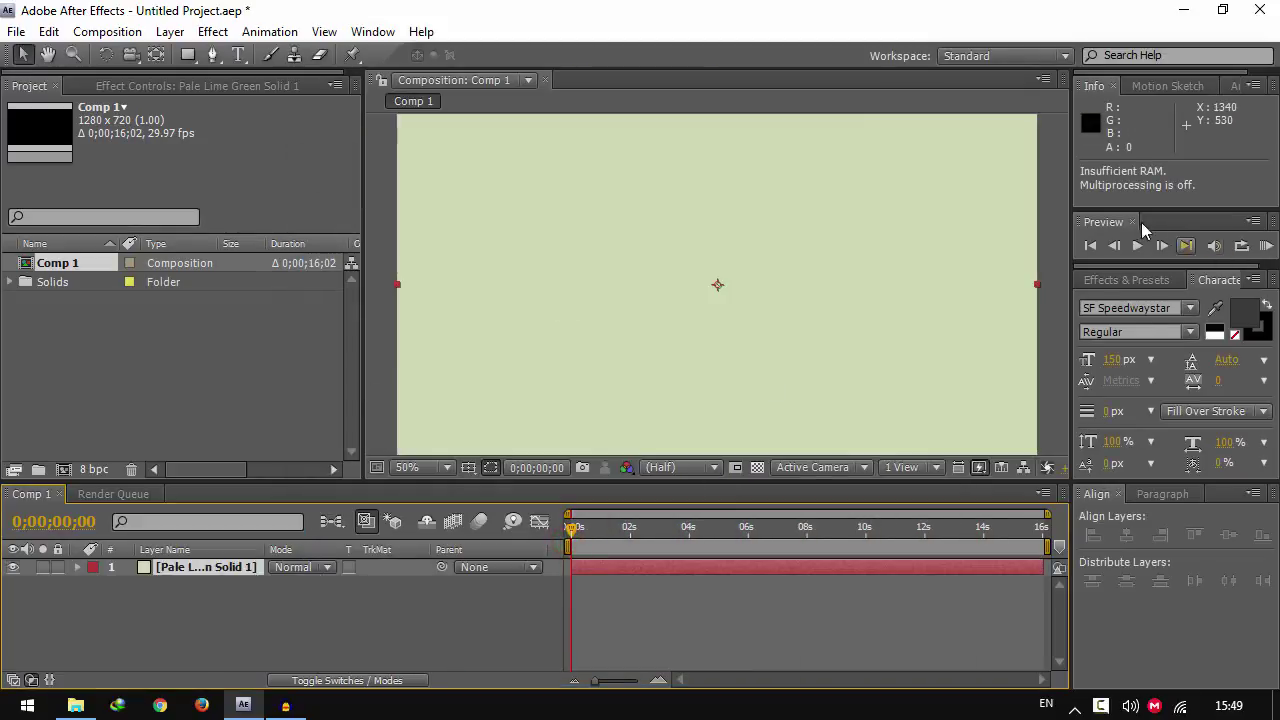
Step: Find the Venetian Blinds effect and apply it to the pale green solid
left_click(1126, 280)
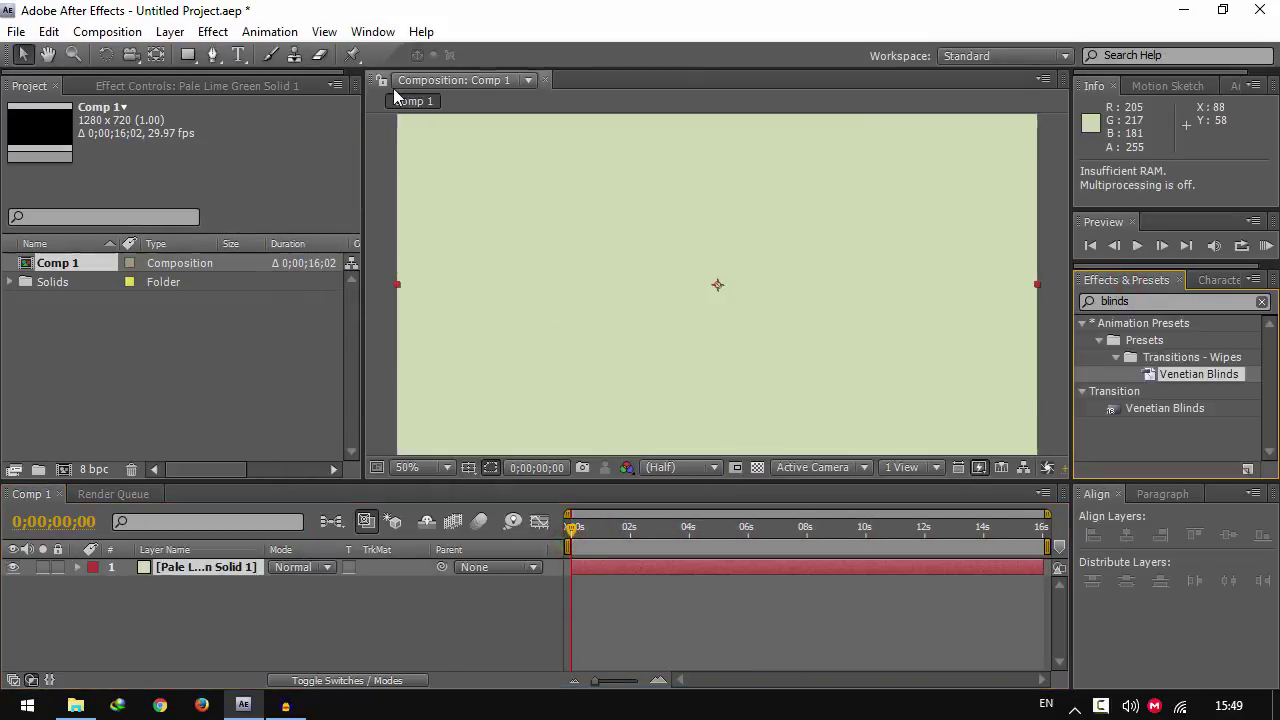
left_click(1140, 300)
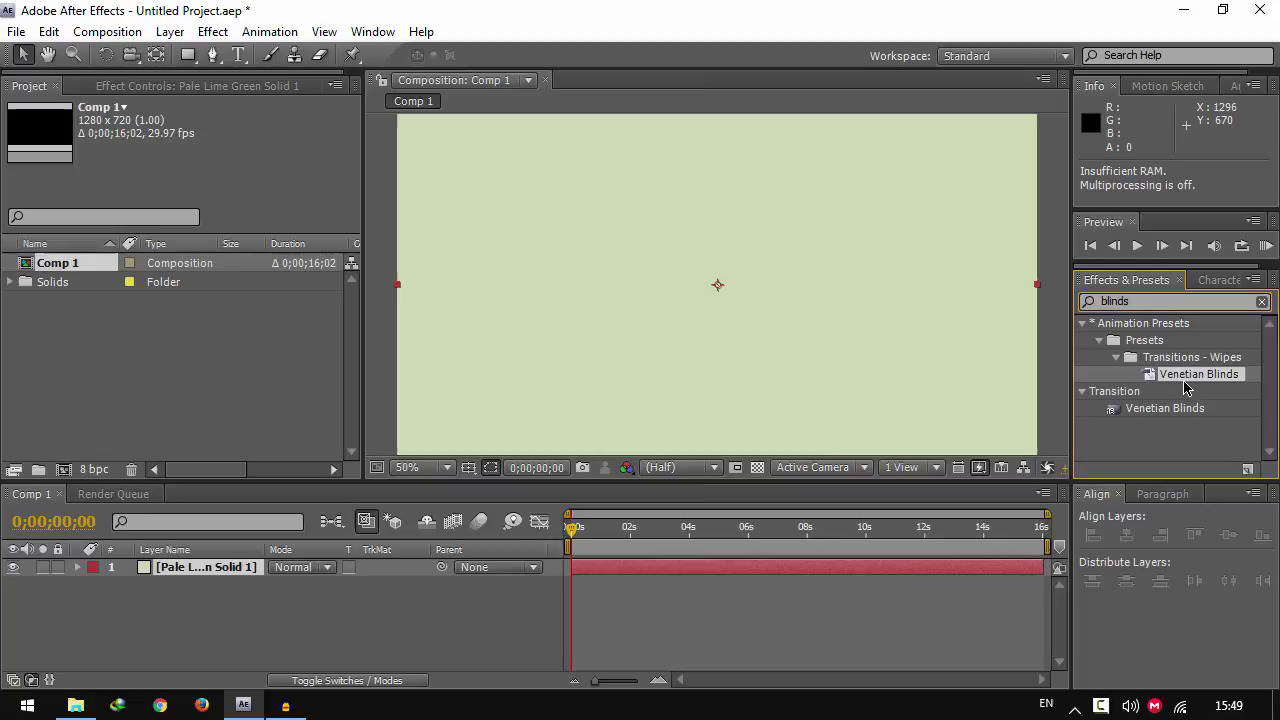
left_click_drag(1181, 378, 217, 570)
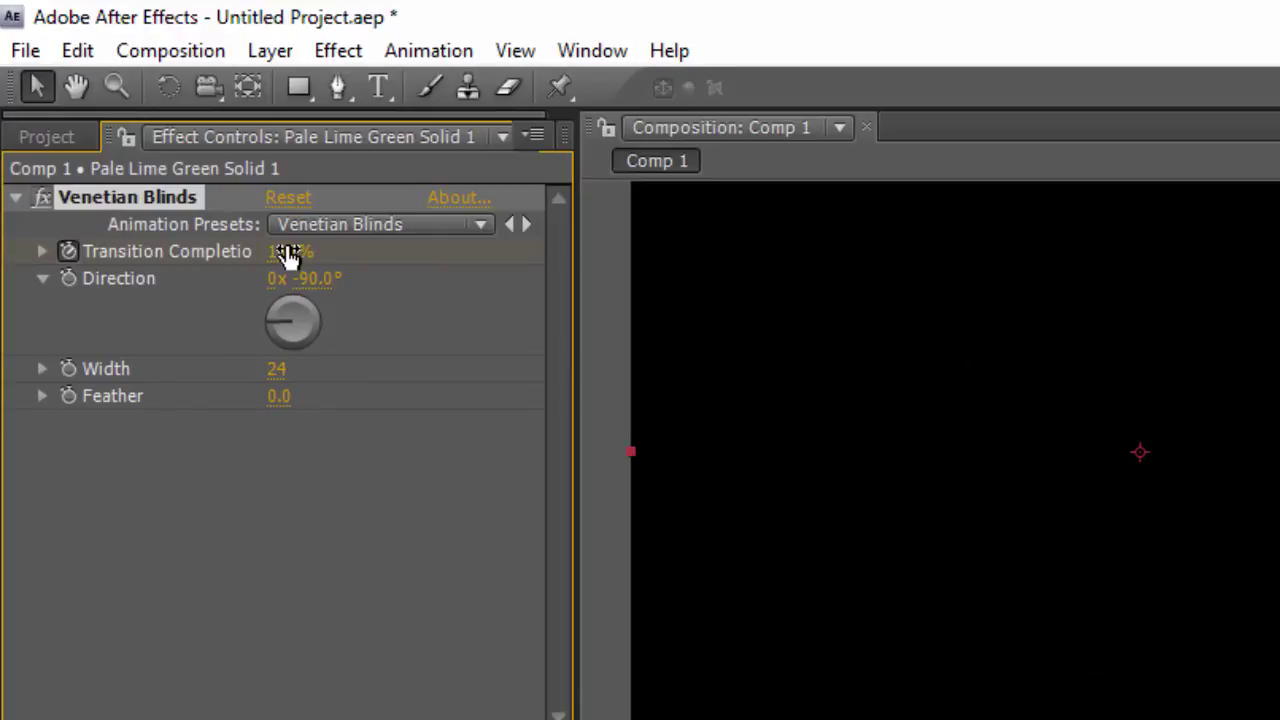
Step: Set Venetian Blinds to Transition Completion 6%, Direction -45° and Width 5
left_click(290, 256)
type("6")
key("Return")
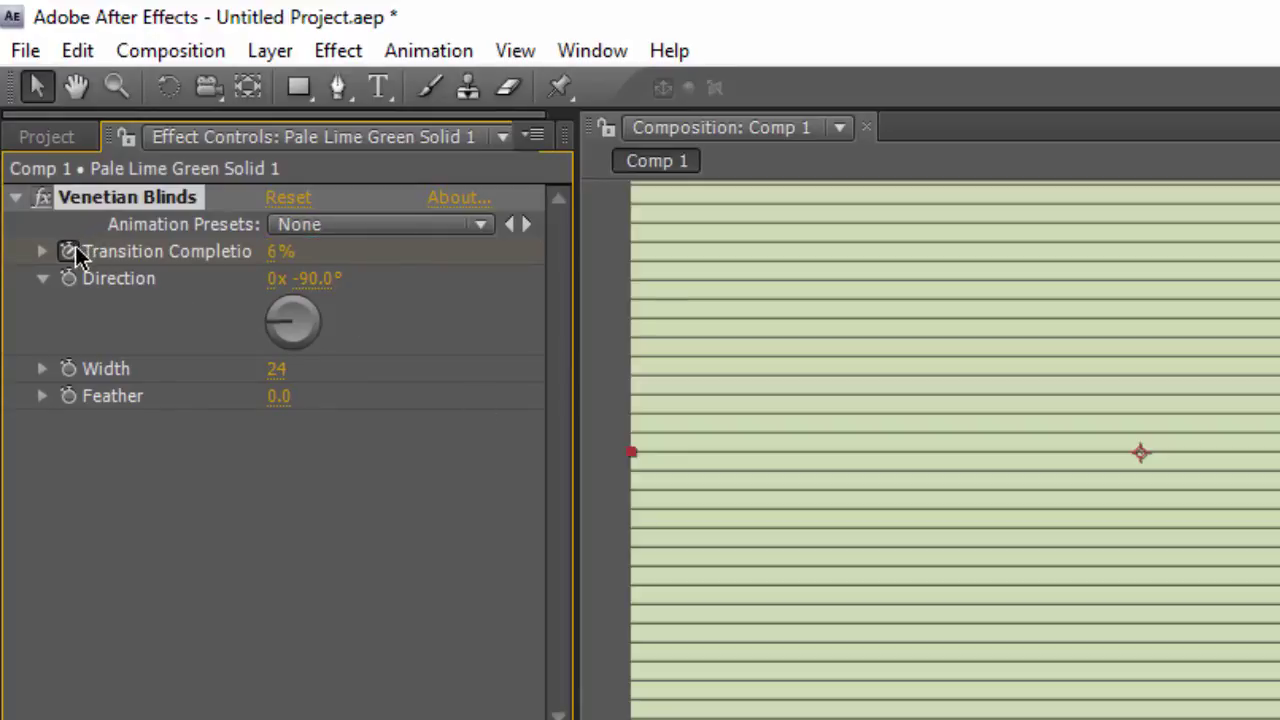
left_click(318, 279)
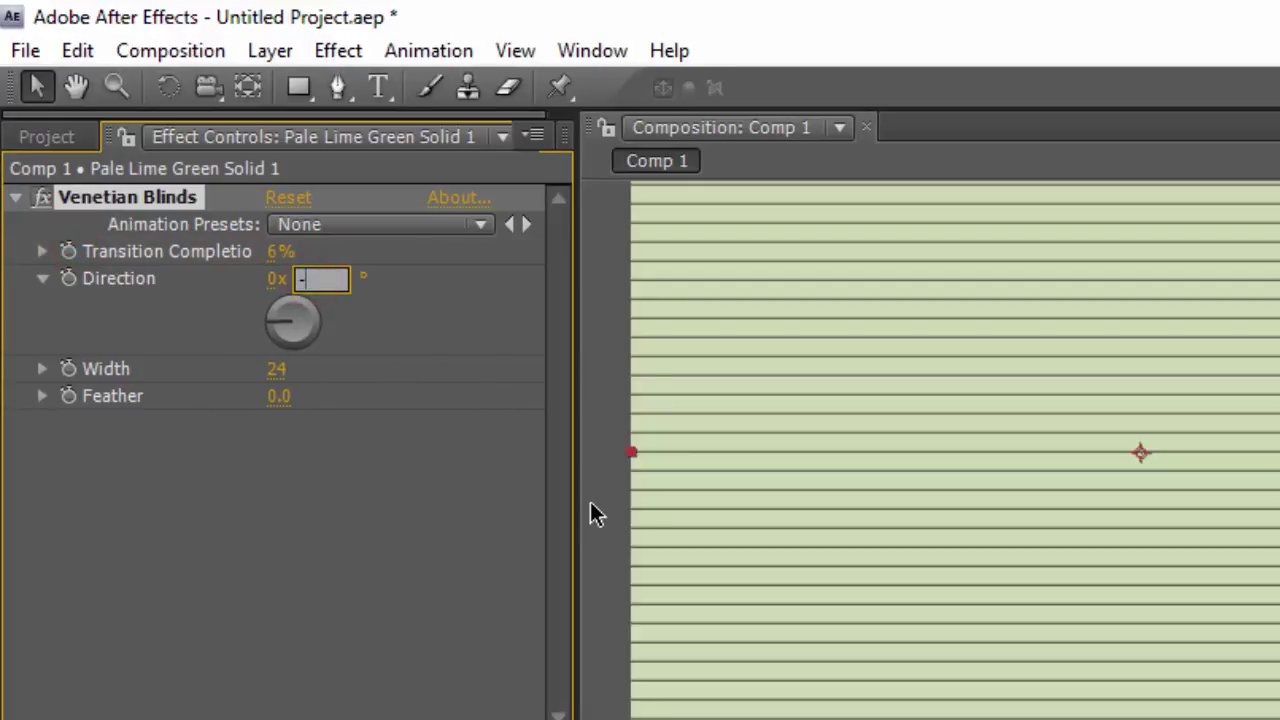
type("-45")
key("Return")
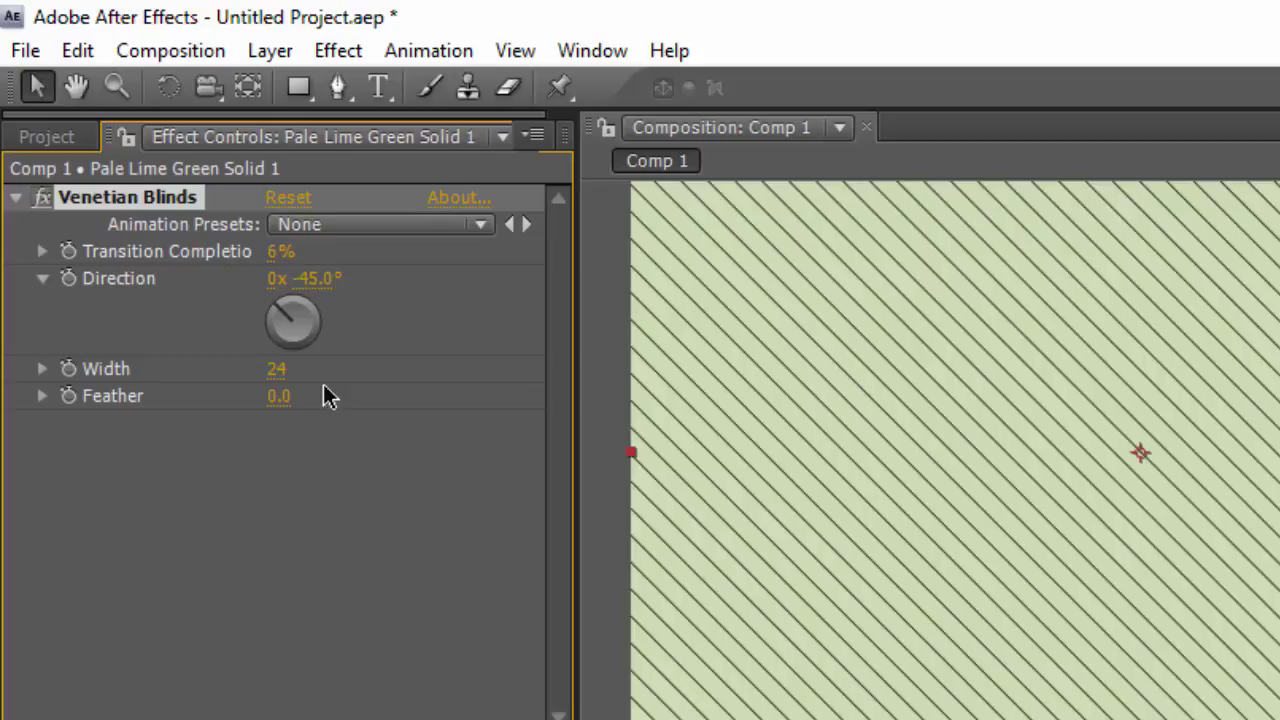
left_click(277, 370)
type("5")
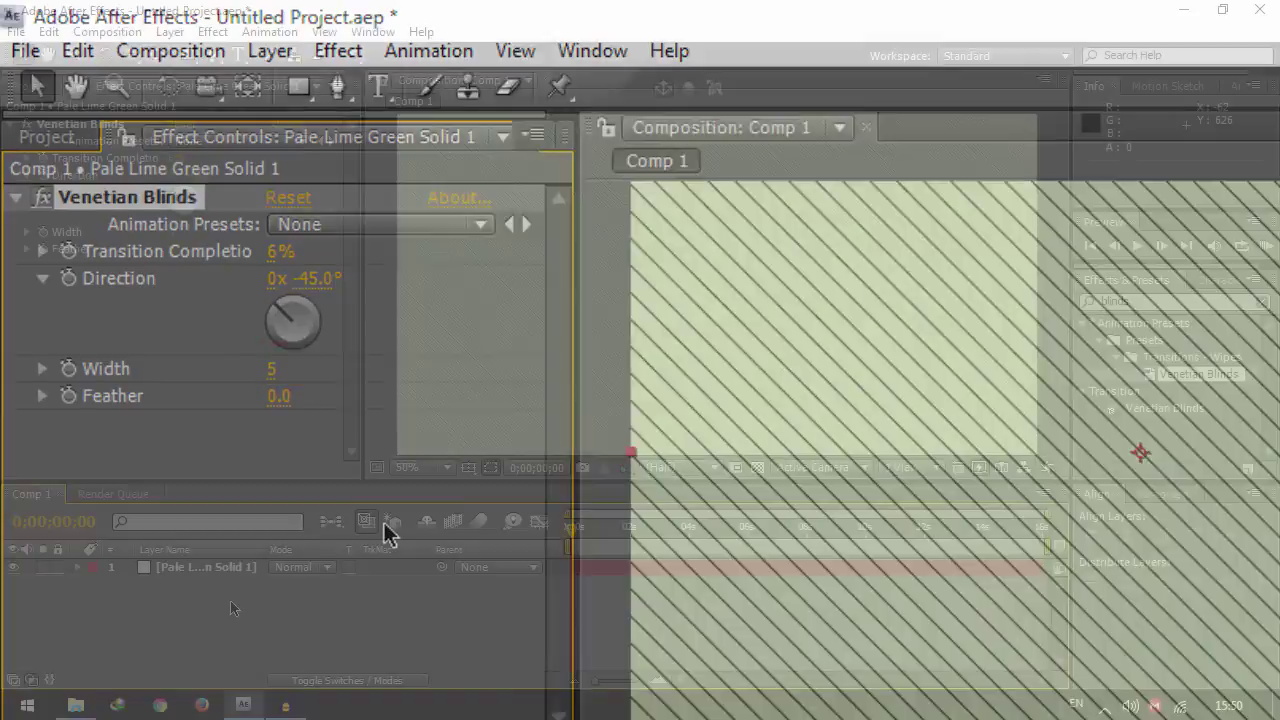
right_click(237, 684)
Step: Add a text layer reading 'TECHNO' on one line and 'FREAK' on the next
mouse_move(289, 503)
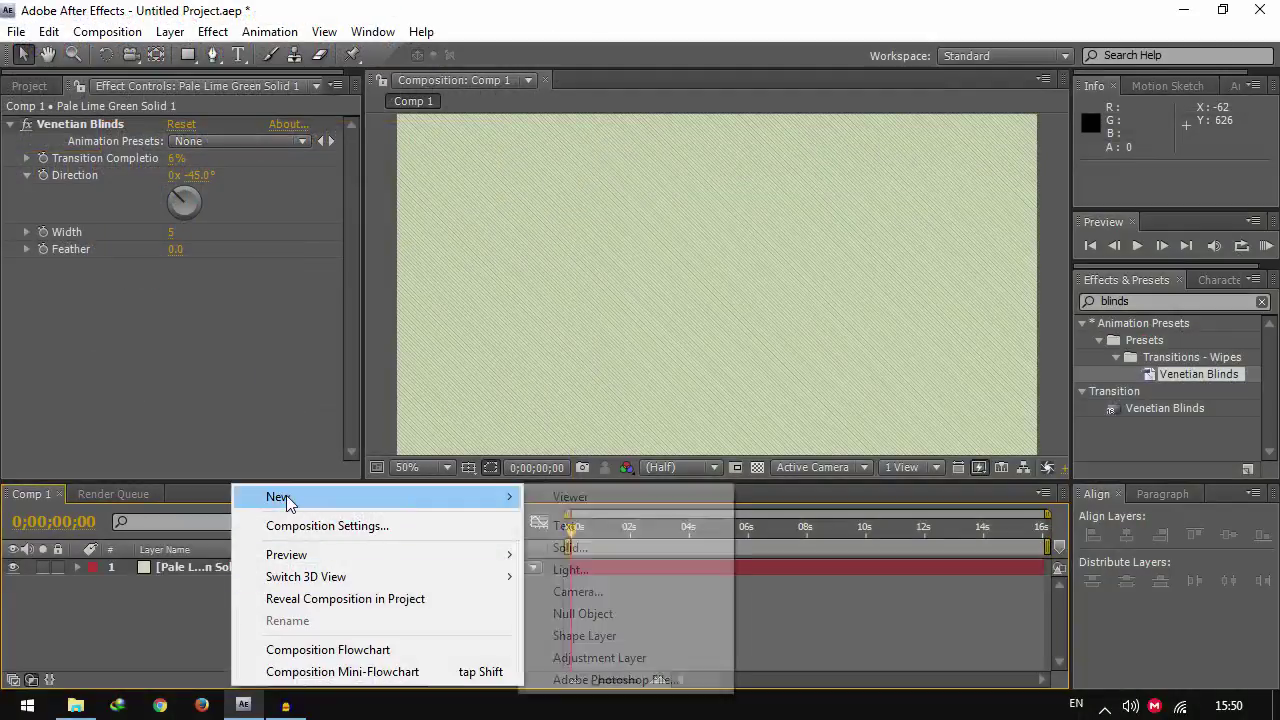
left_click(566, 530)
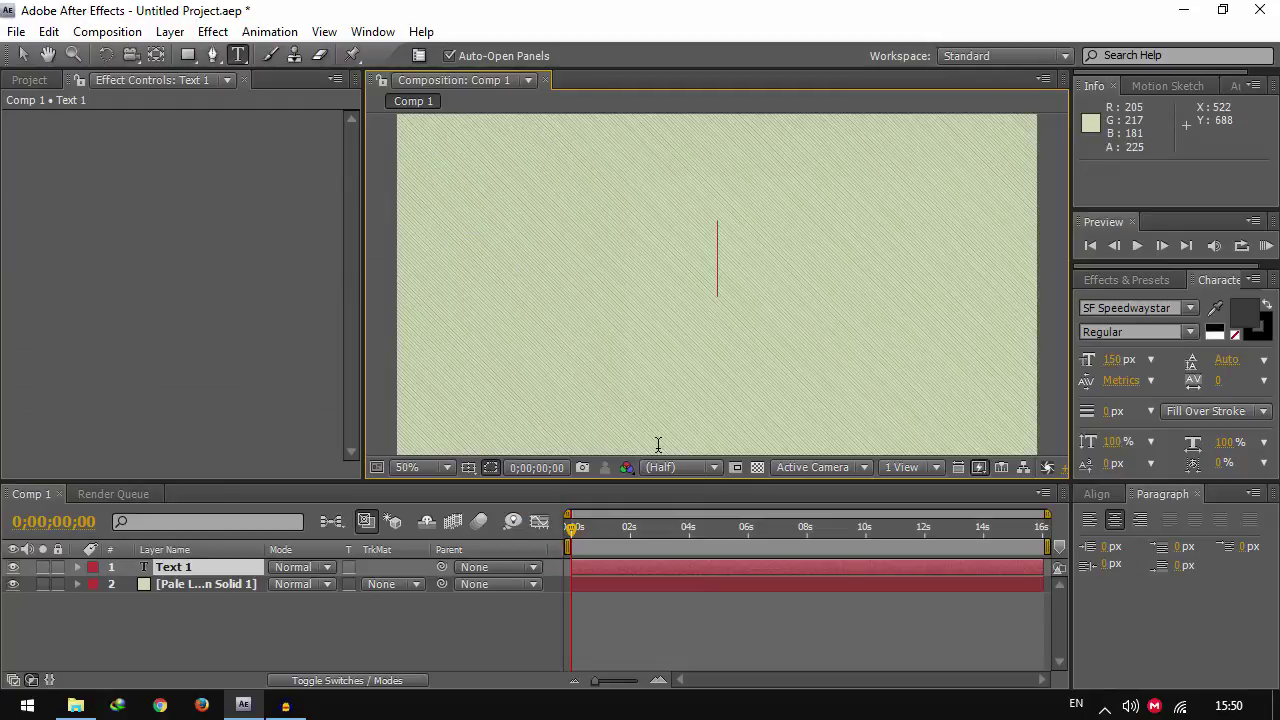
type("TECHNO")
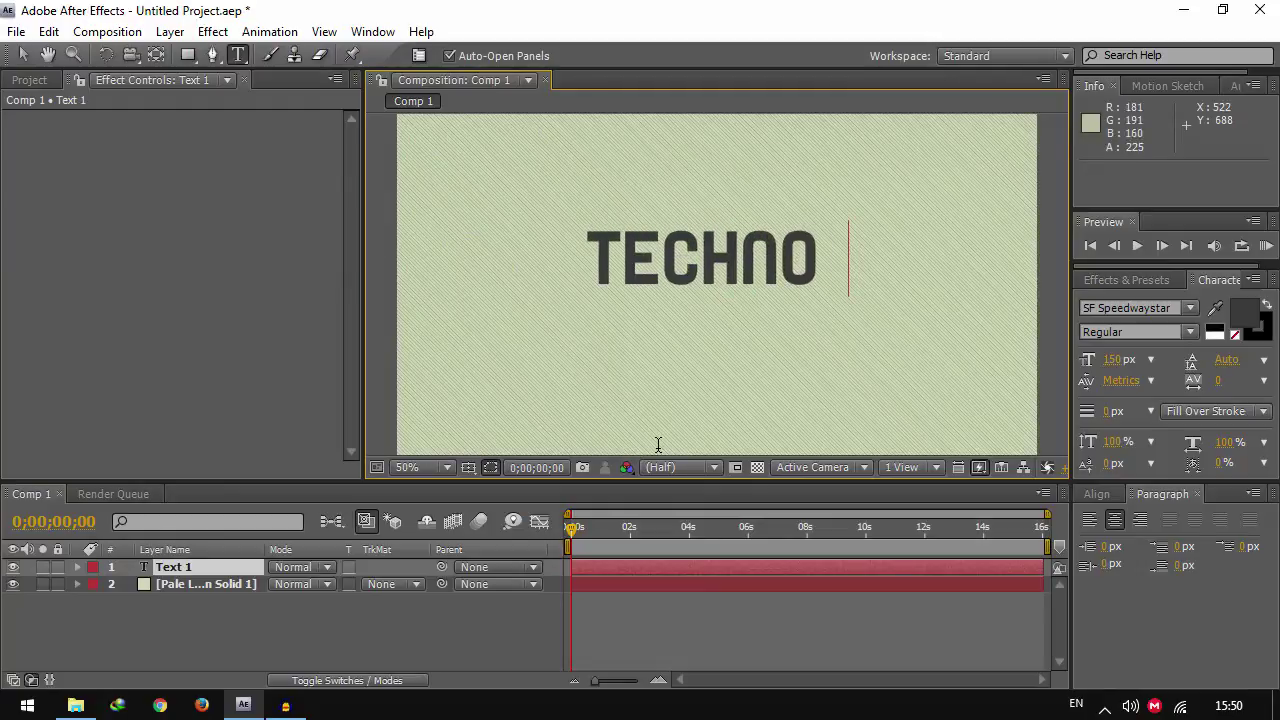
key("Return")
type("FREAK")
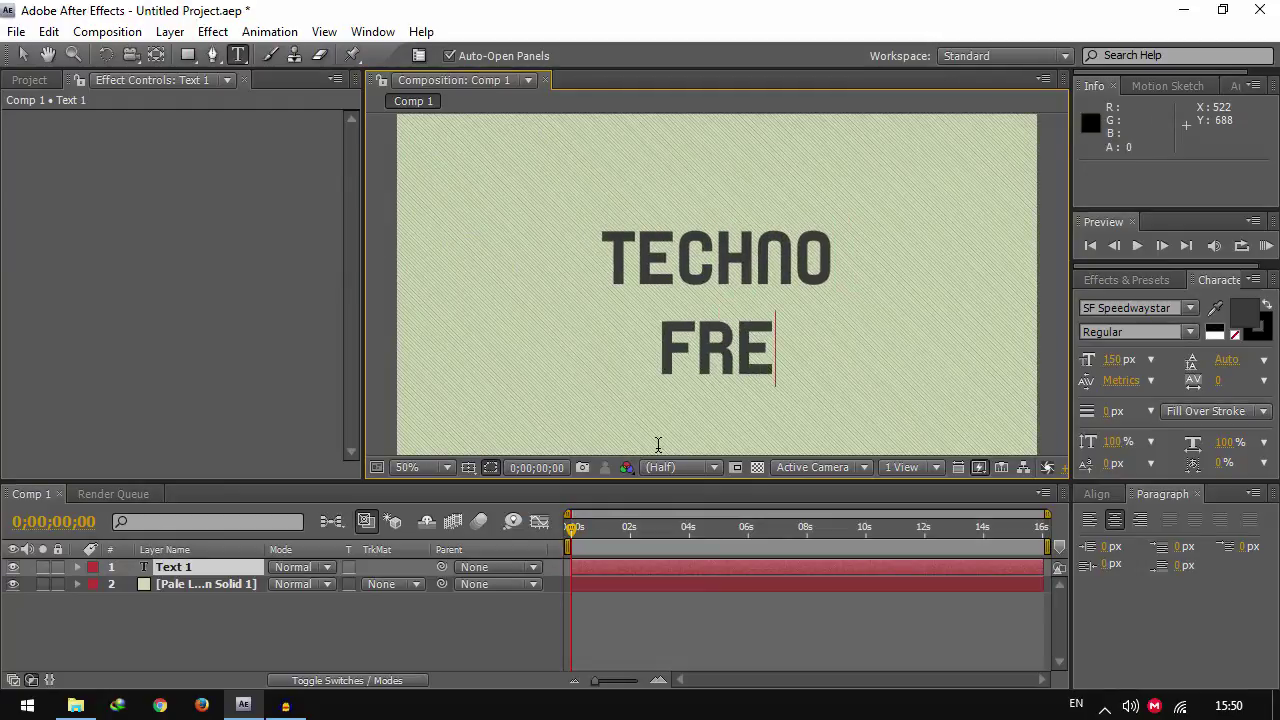
left_click(23, 54)
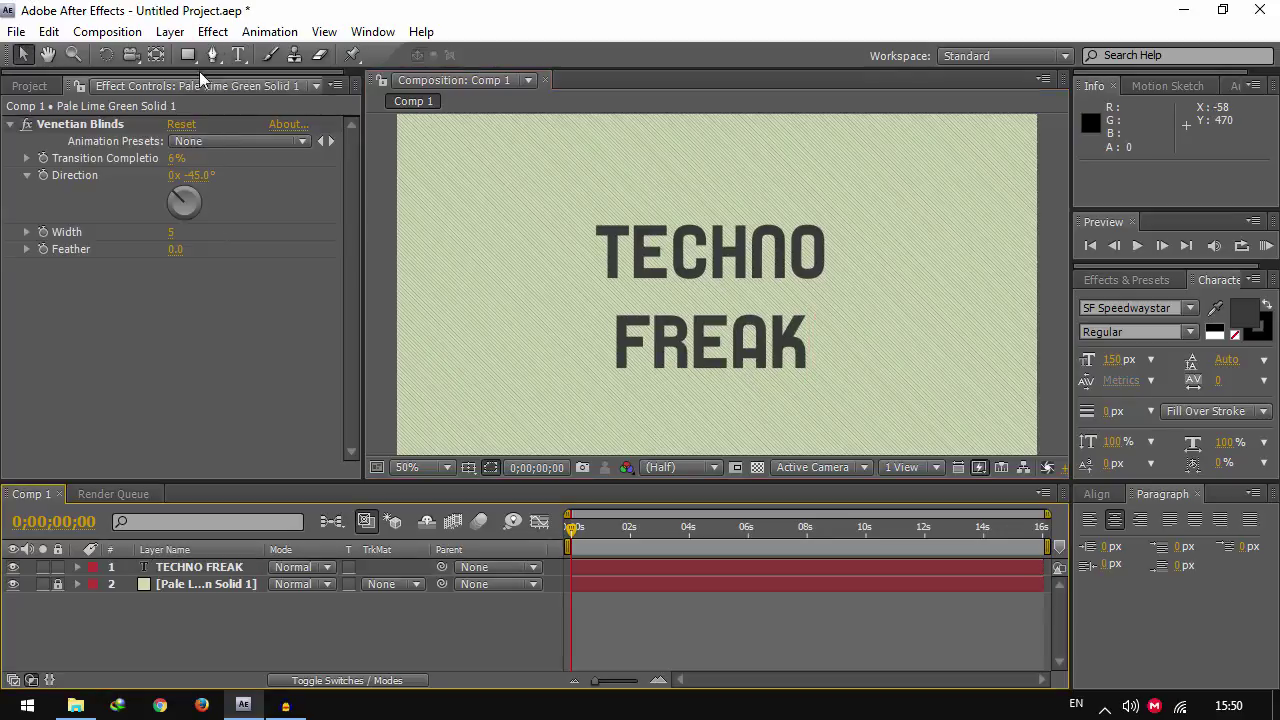
Step: Draw a red-filled rectangle shape layer across the centre of the composition
left_click(189, 55)
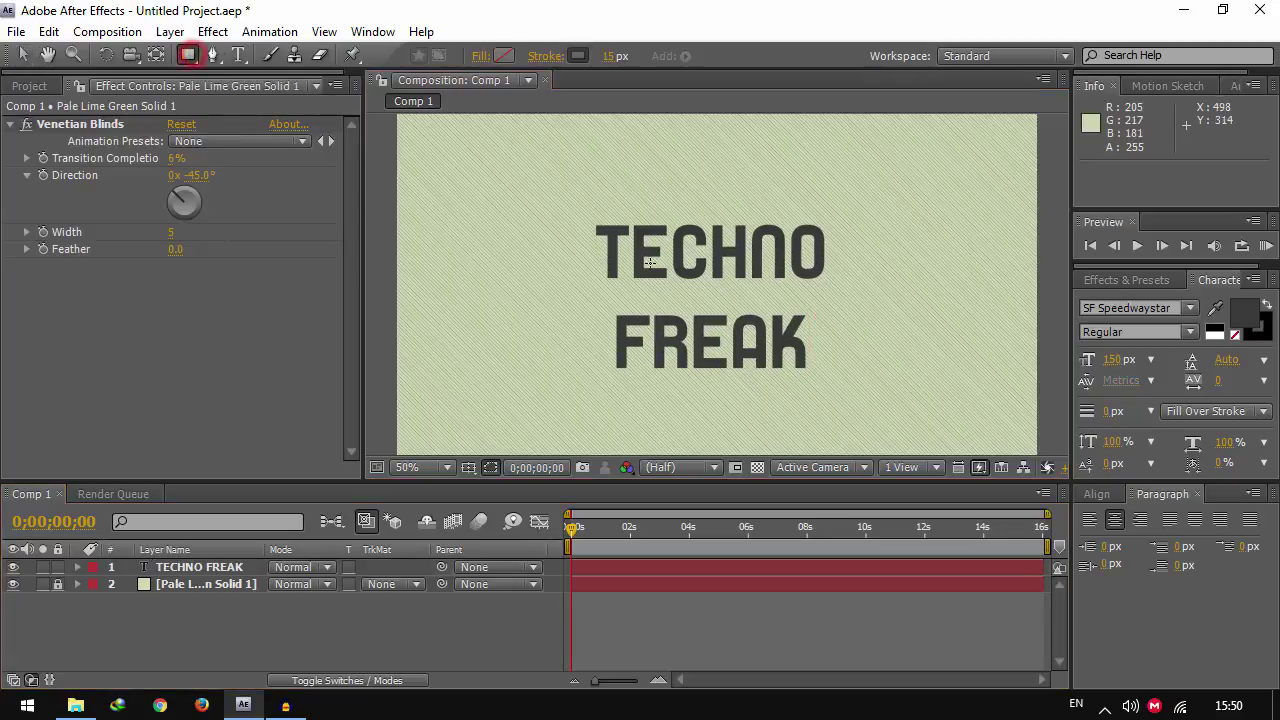
left_click(506, 52)
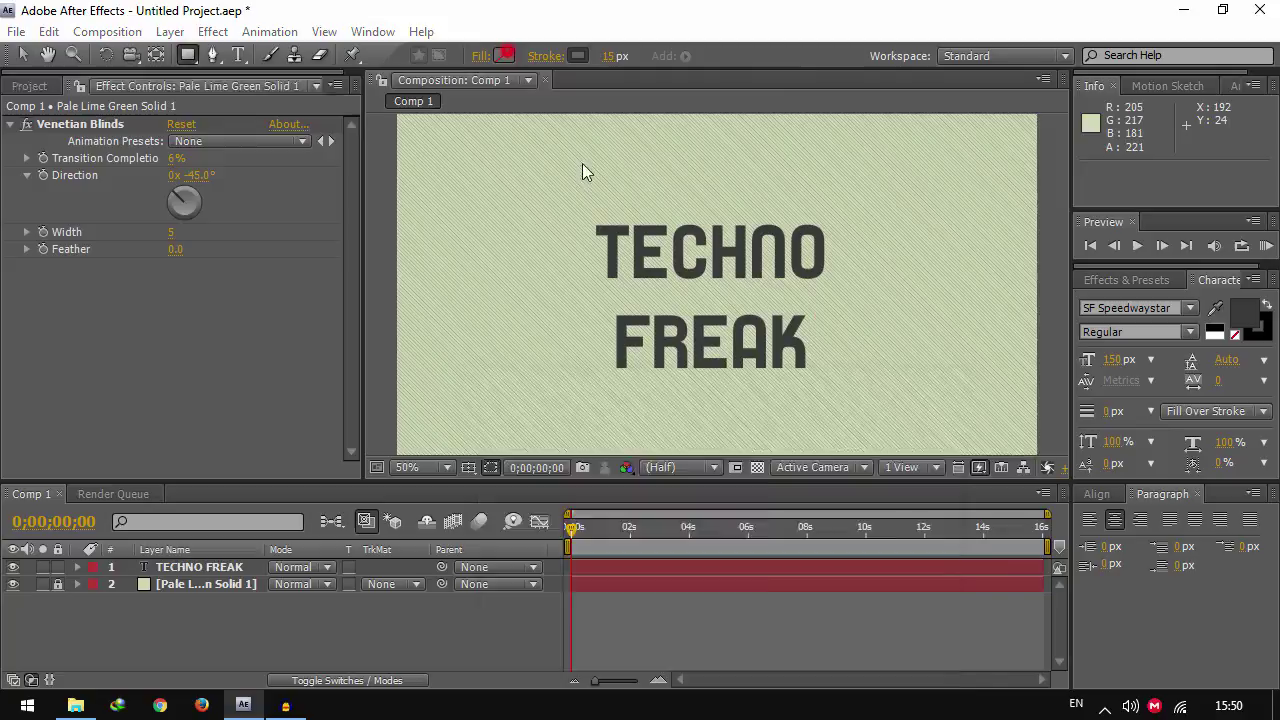
left_click(915, 419)
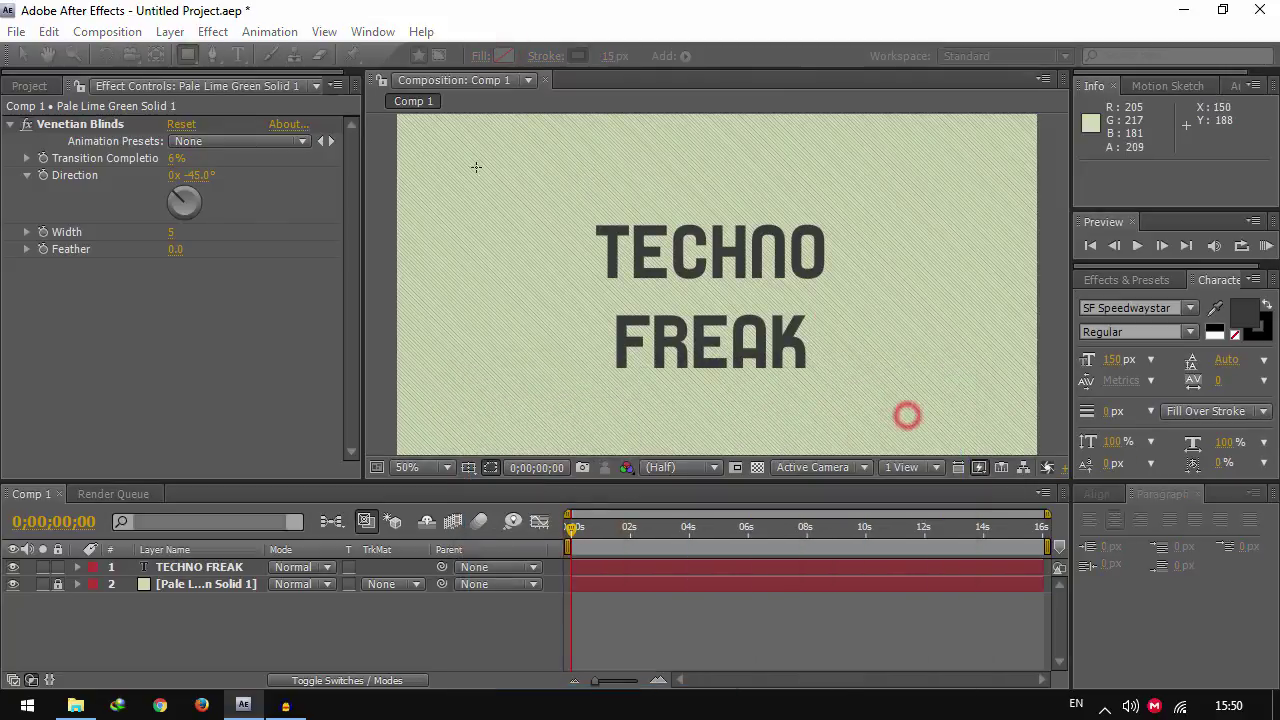
left_click(577, 202)
left_click_drag(743, 290, 852, 409)
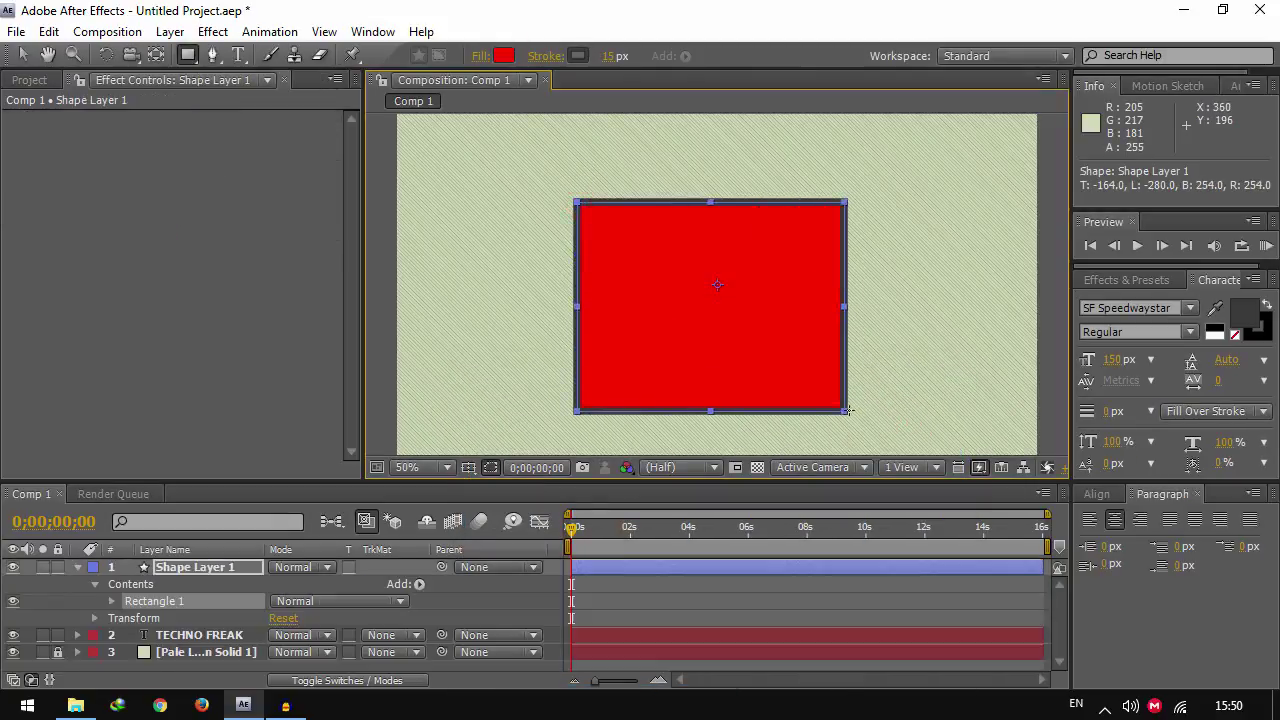
key("u")
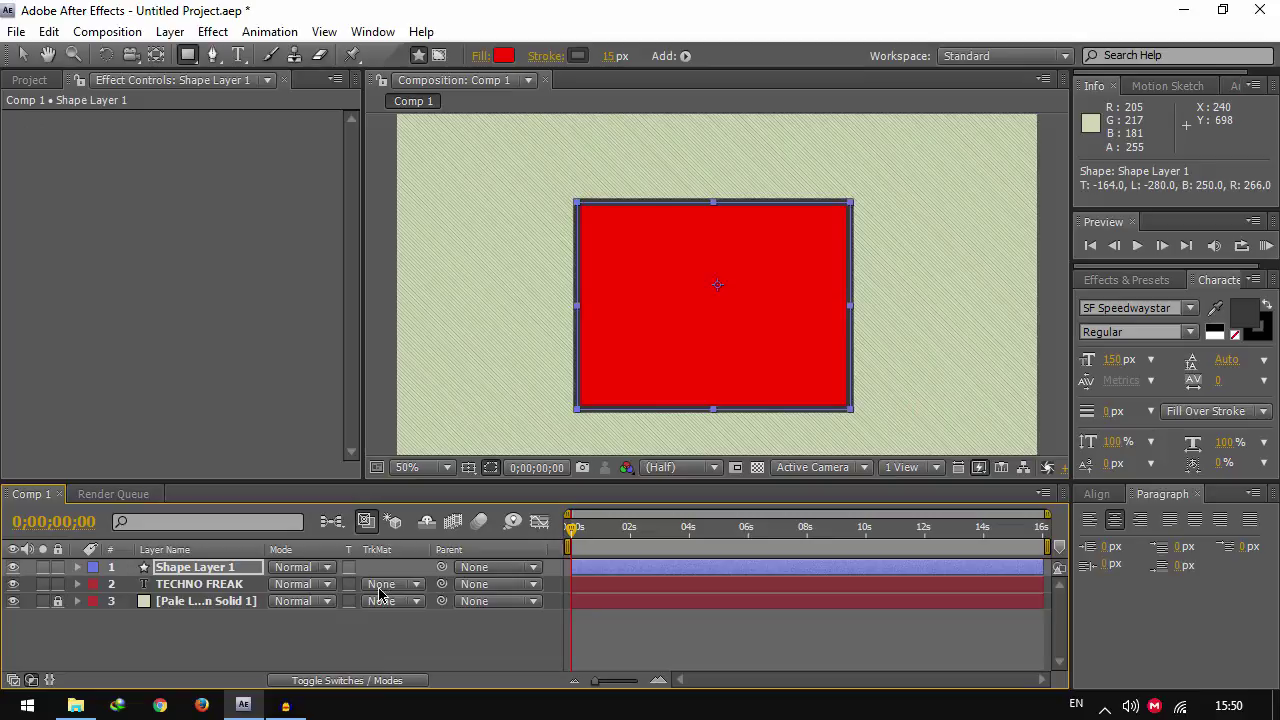
Step: Set TECHNO FREAK's track matte to Alpha Matte 'Shape Layer 1', leaving the text position unchanged
left_click(380, 584)
left_click(400, 605)
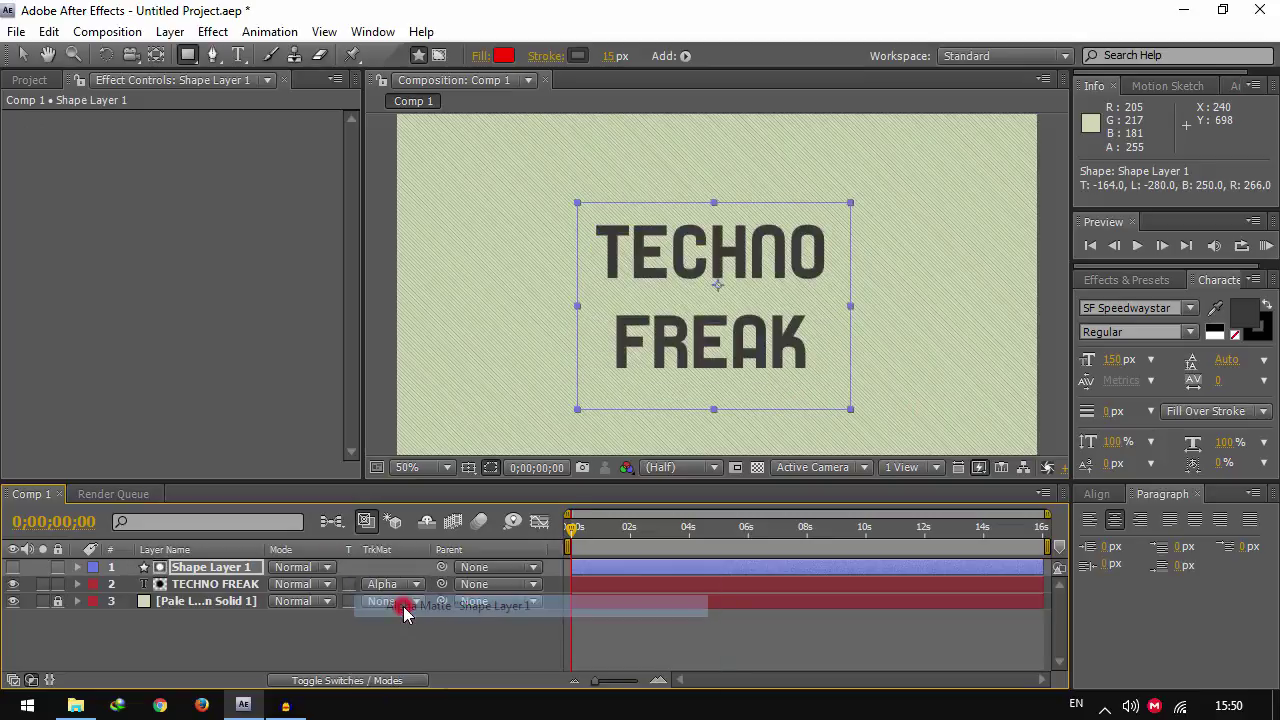
left_click(420, 645)
left_click(22, 55)
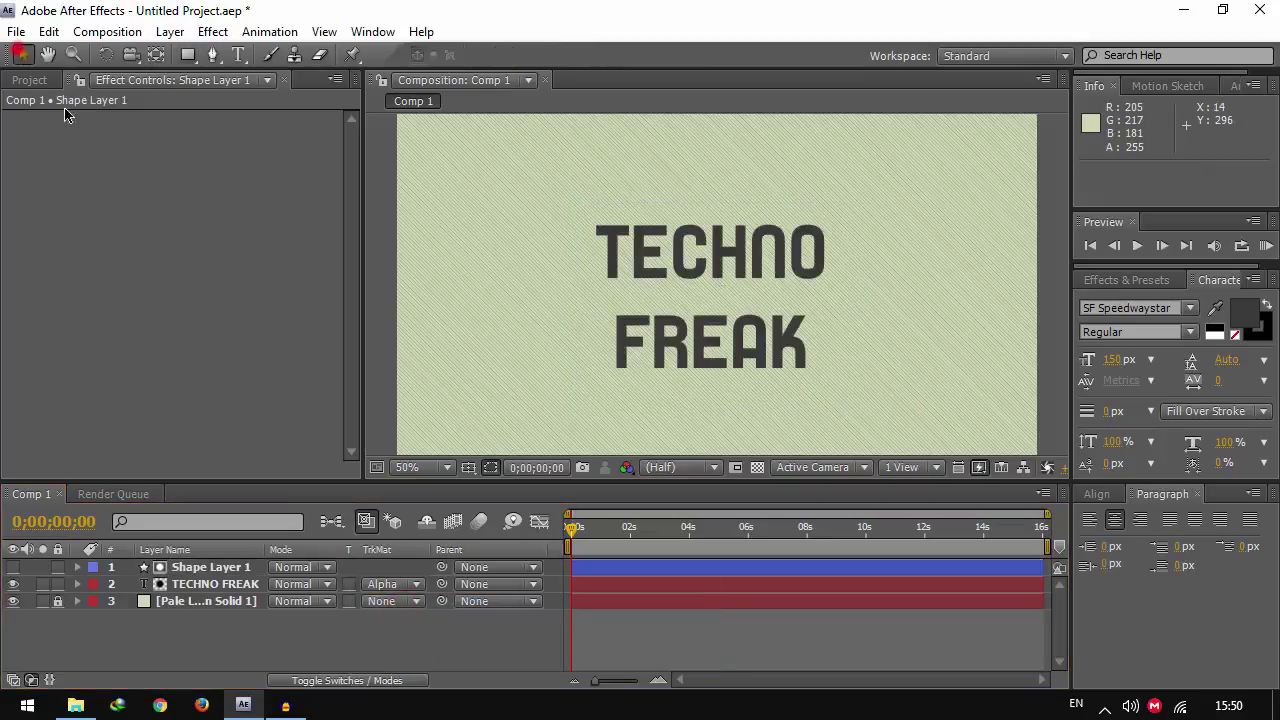
left_click(188, 588)
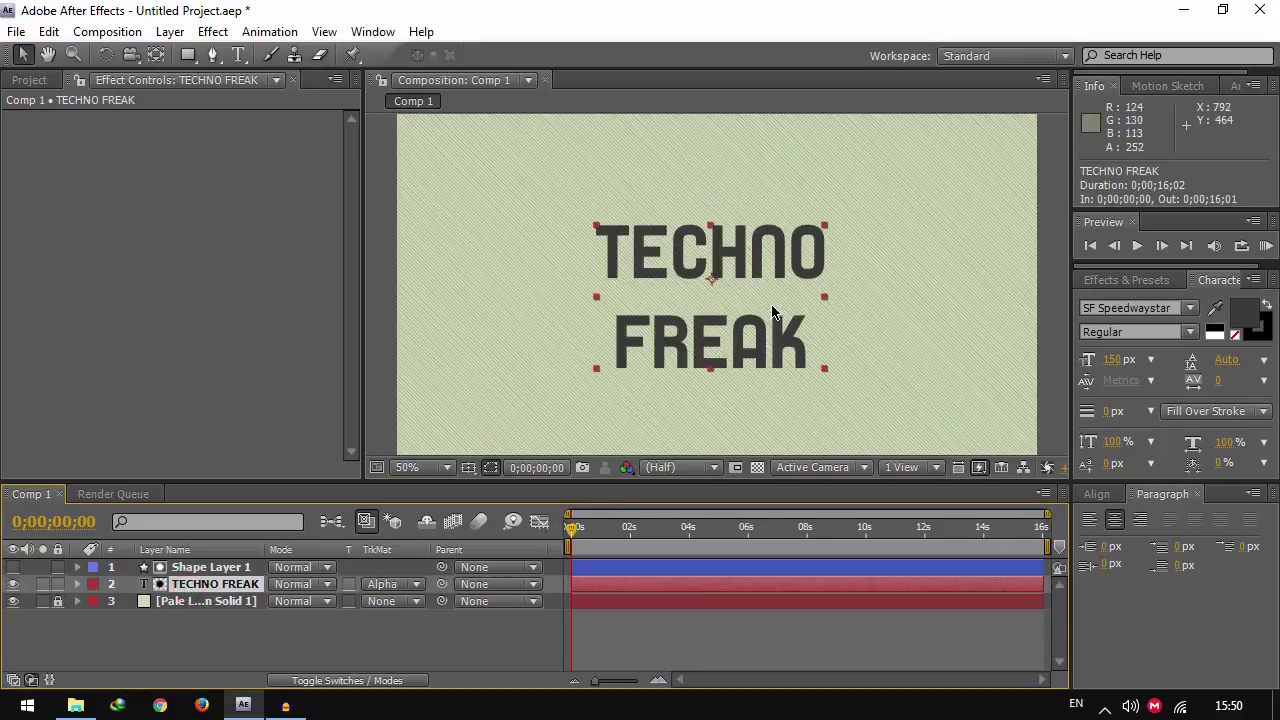
mouse_move(770, 301)
left_mouse_down()
mouse_move(645, 232)
mouse_move(717, 341)
mouse_move(851, 298)
mouse_move(759, 310)
left_mouse_up()
left_click_drag(680, 263, 668, 278)
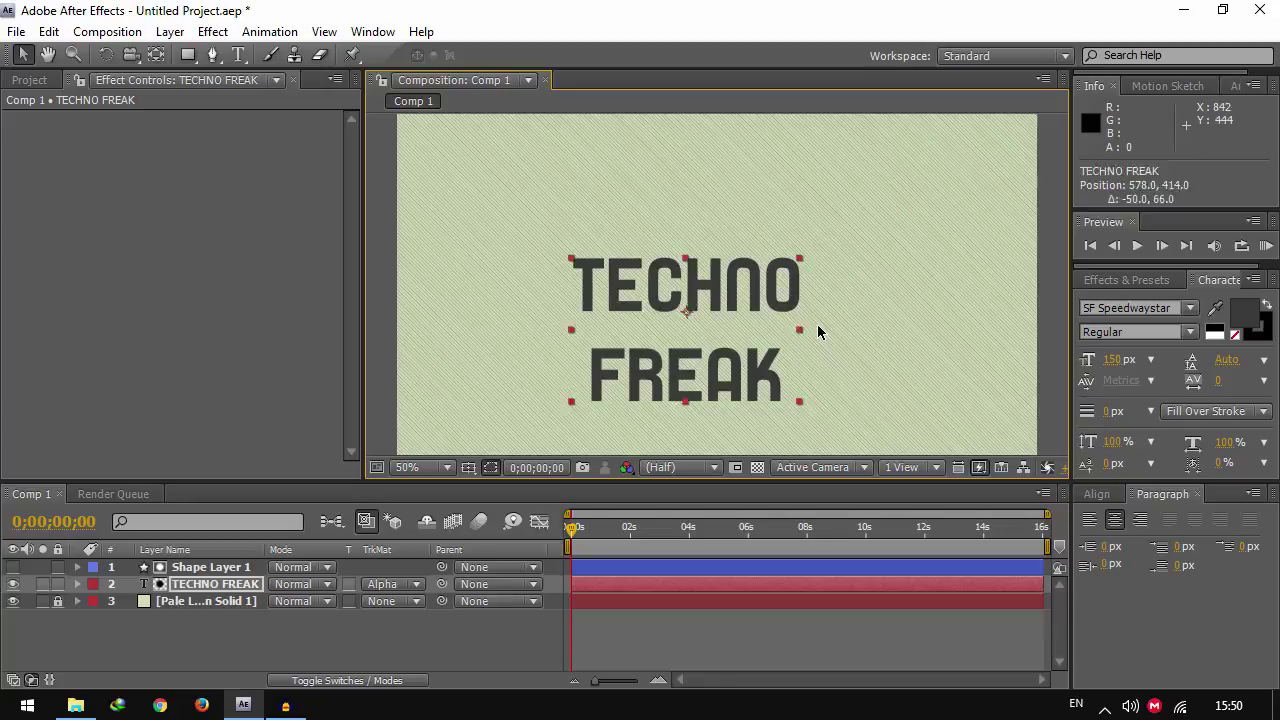
key("ctrl+z")
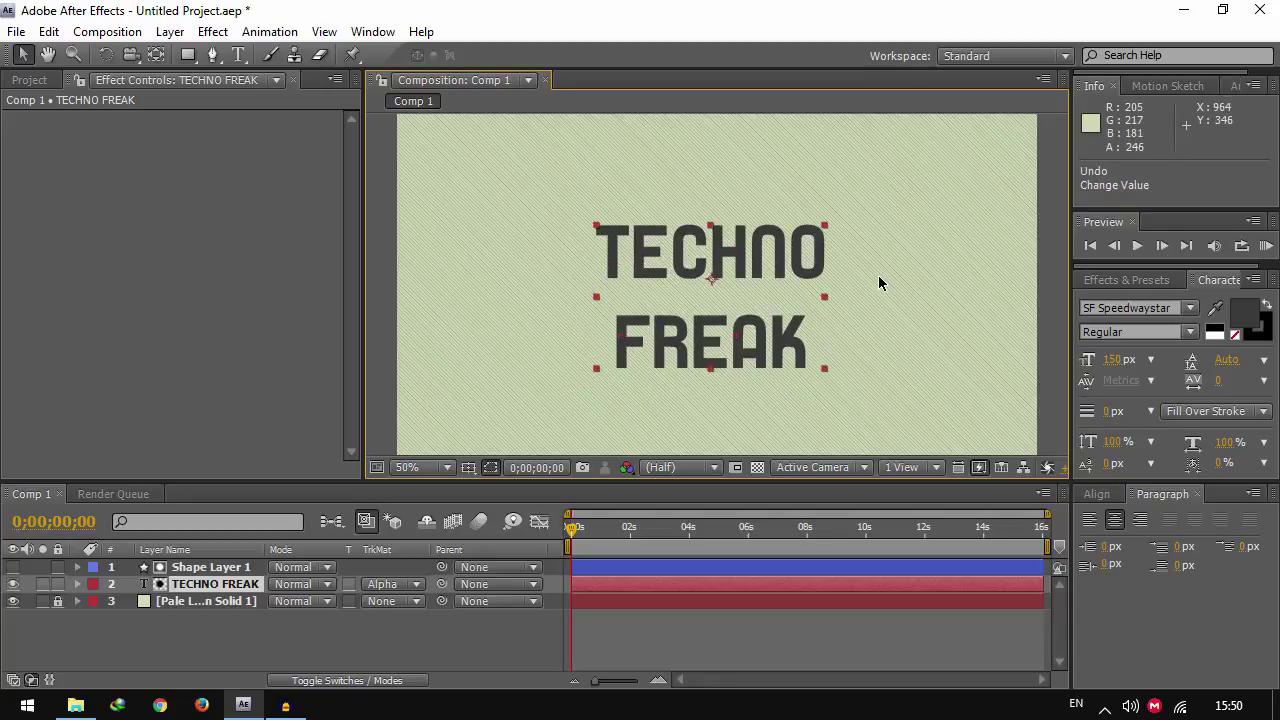
left_click(222, 568)
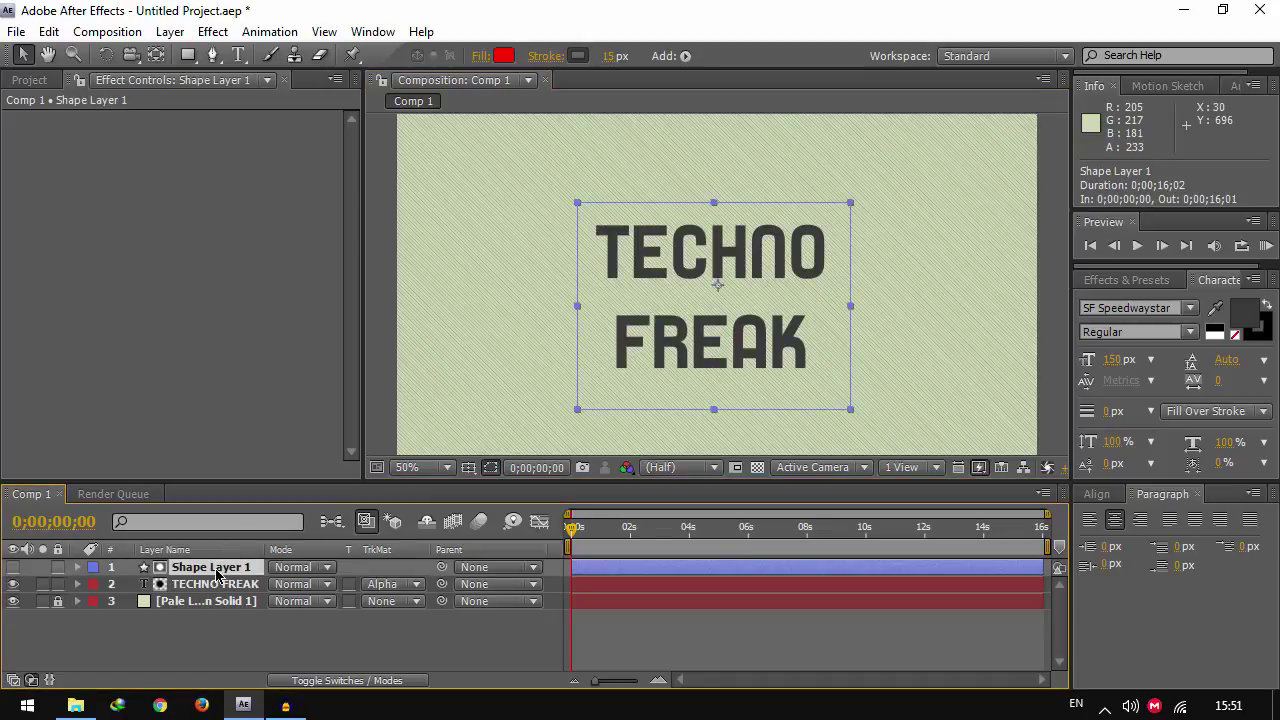
Step: Unlink Shape Layer 1's scale, set width to 50% and shift it left to 530, 360
key("s")
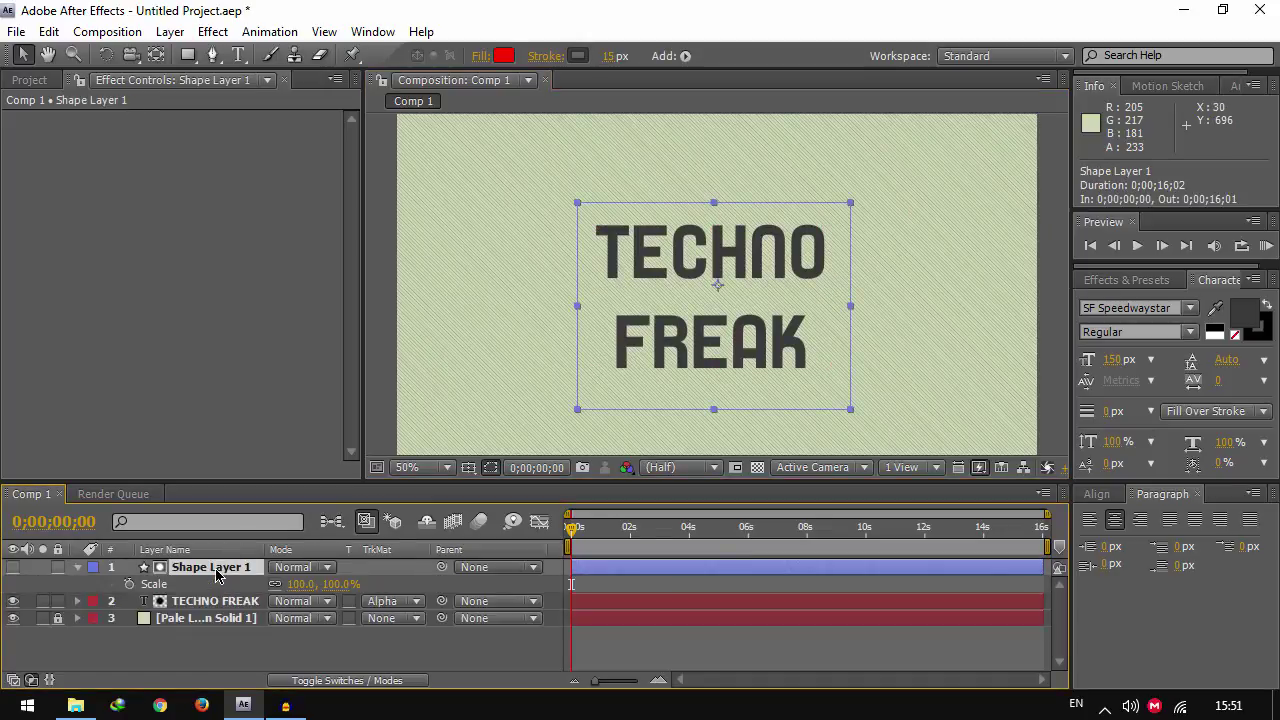
left_click(153, 586)
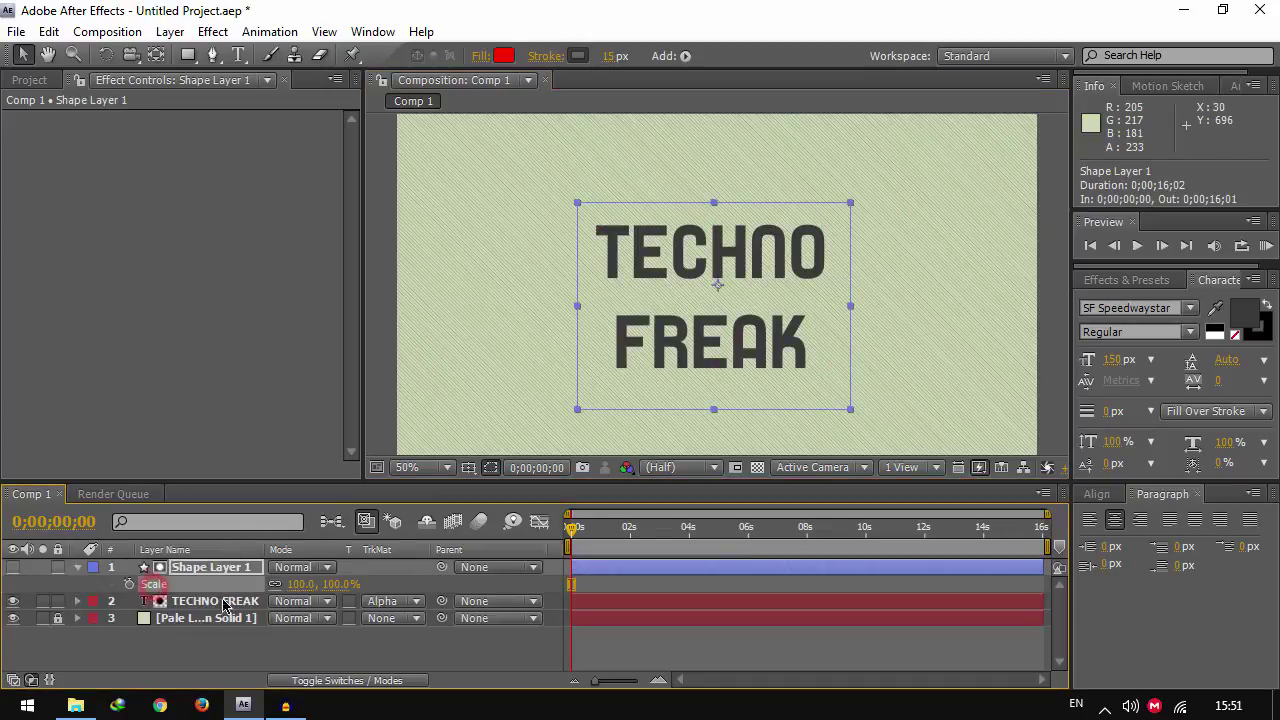
left_click(274, 585)
left_click(300, 584)
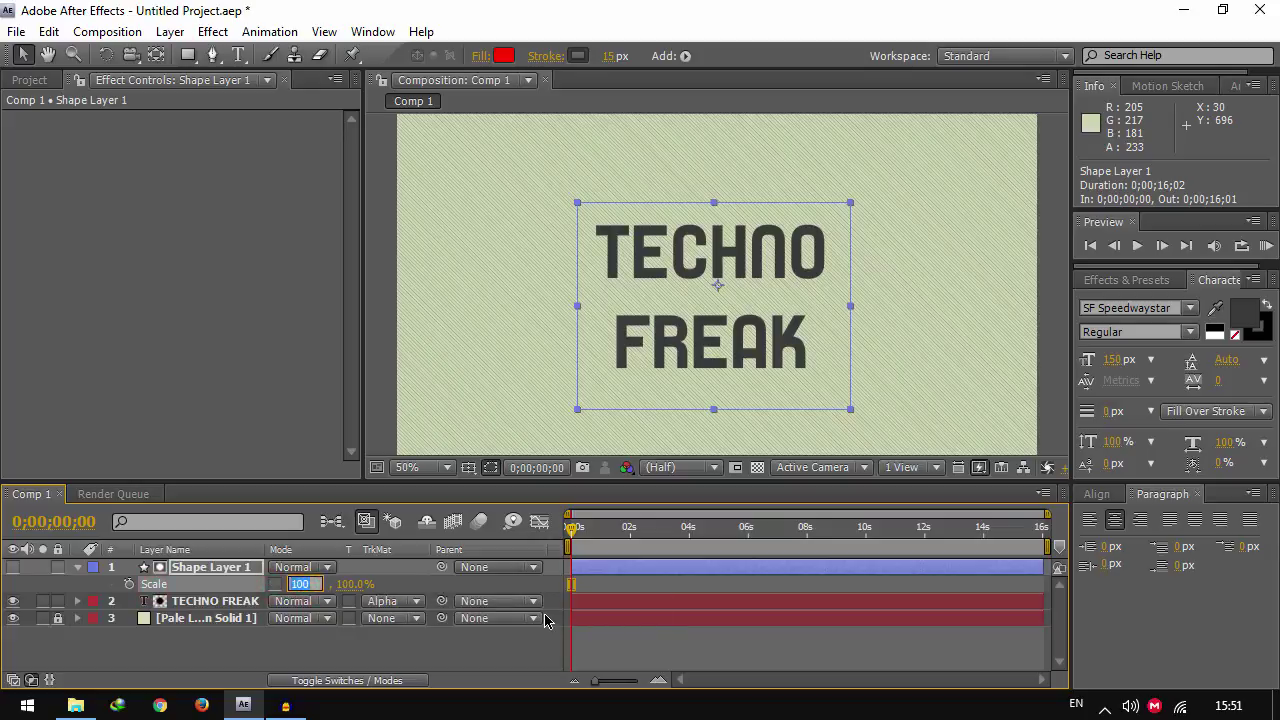
key("Return")
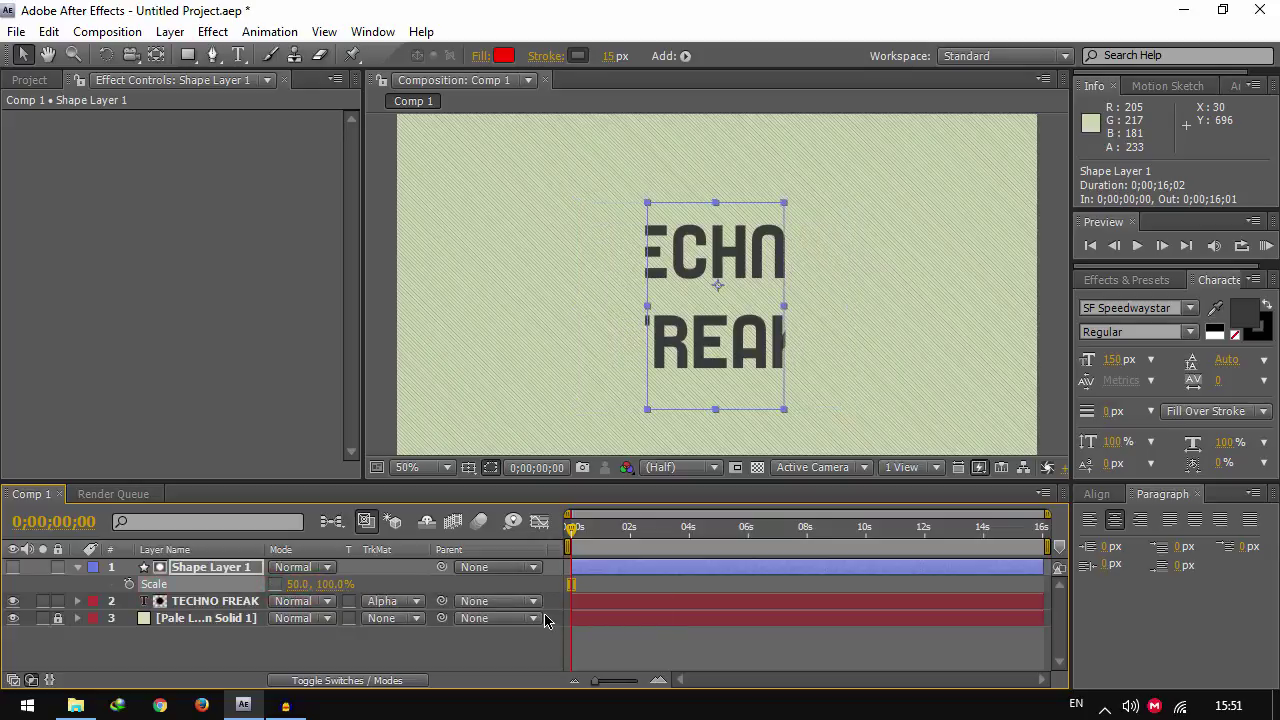
left_click(716, 311)
left_click_drag(716, 311, 661, 307)
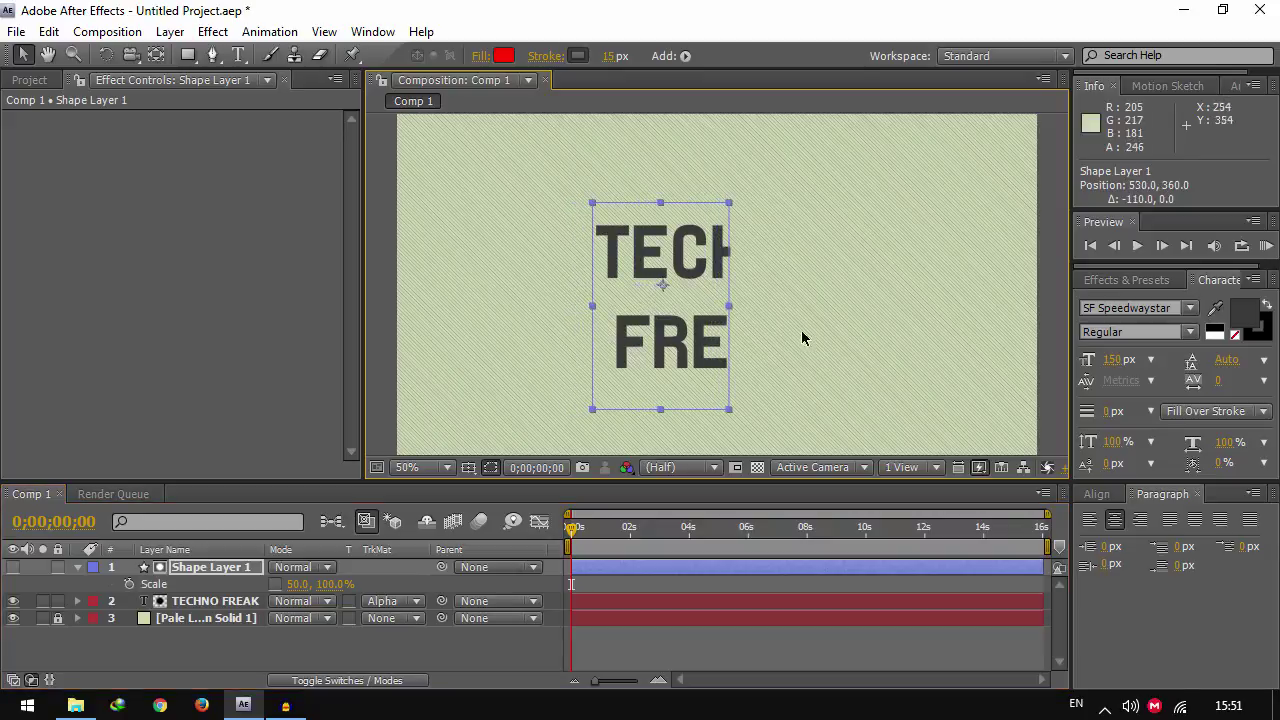
left_click(77, 567)
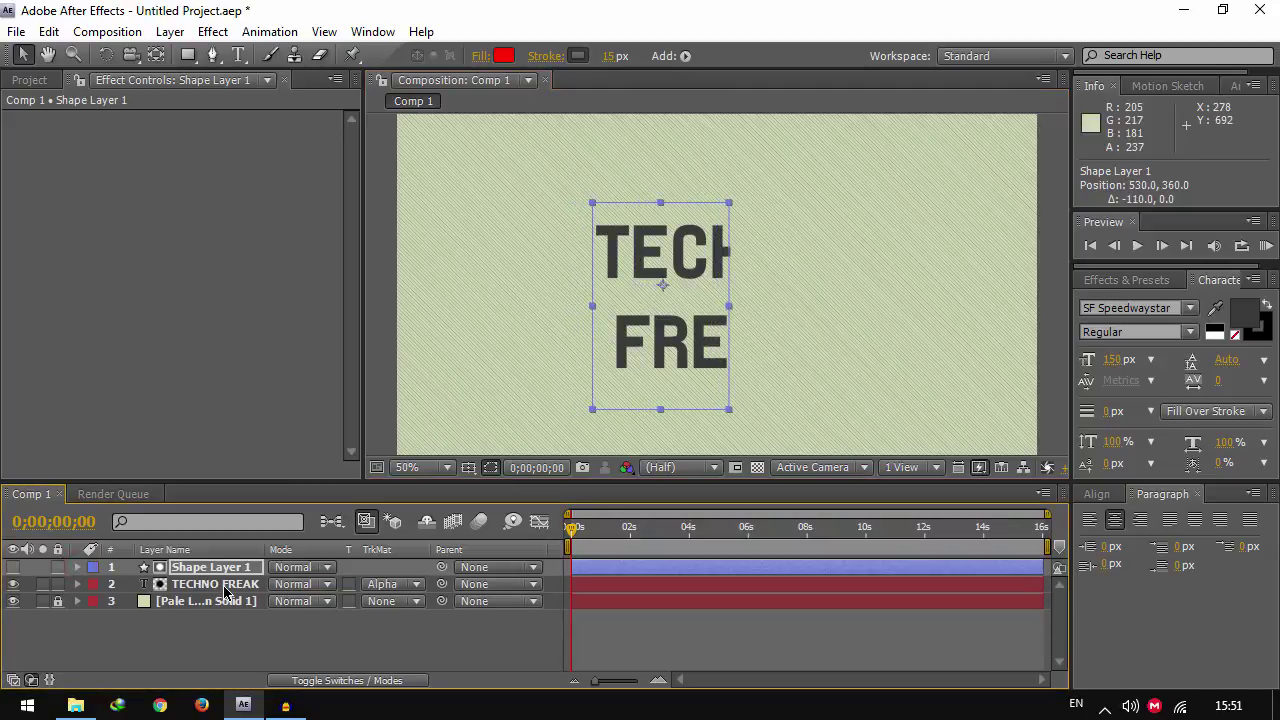
left_click(220, 585, "shift")
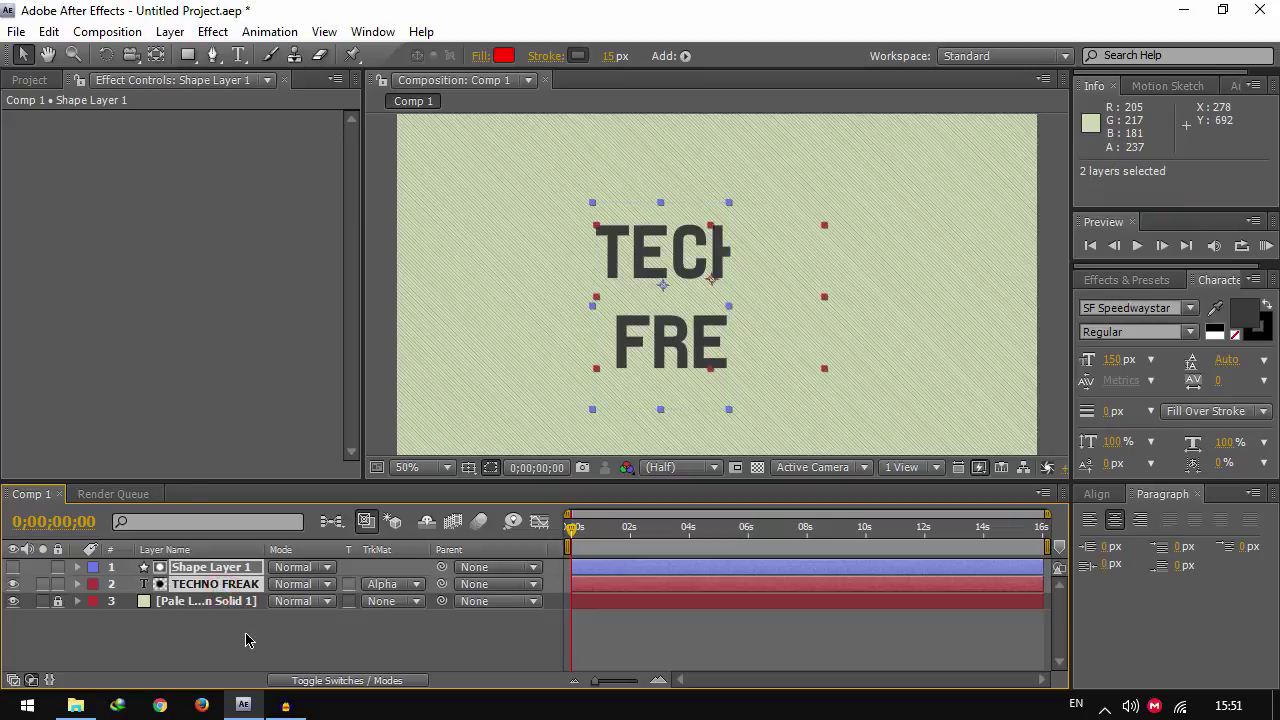
Step: Duplicate the matte and text layers, then slide Shape Layer 2 right over the text's right half
key("ctrl+d")
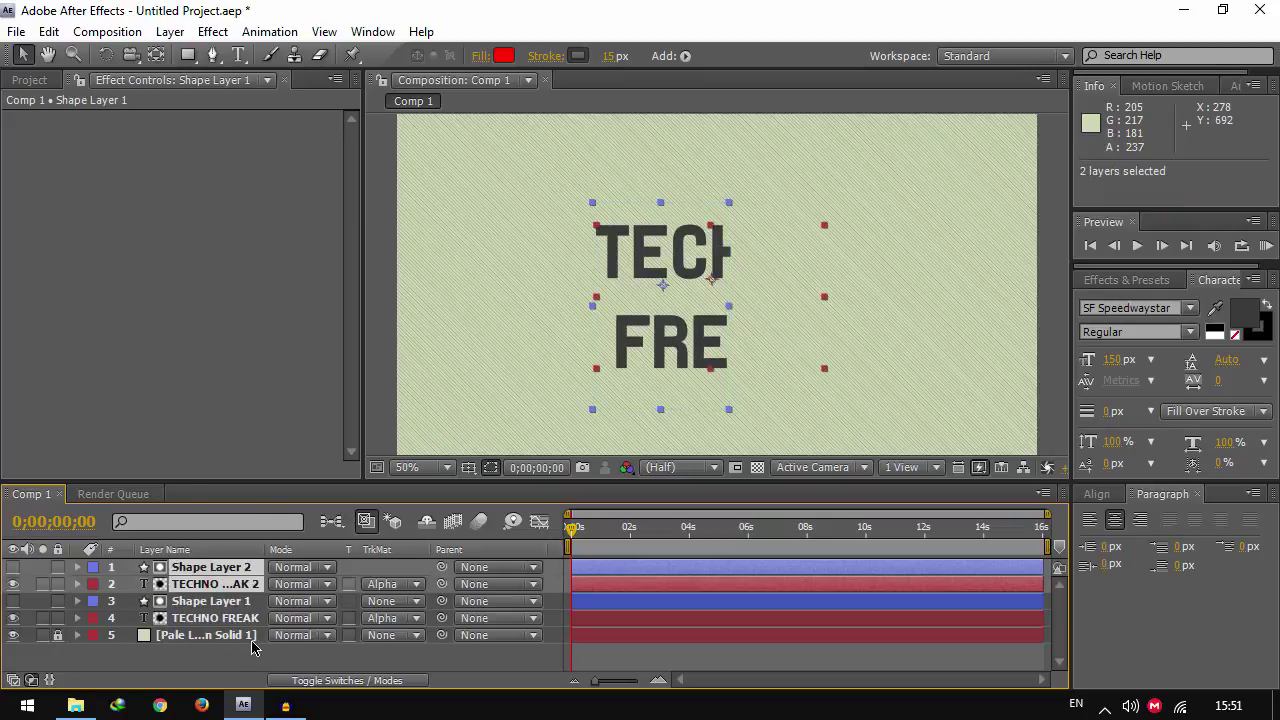
left_click_drag(197, 567, 221, 581)
left_click(234, 655)
left_click(211, 567)
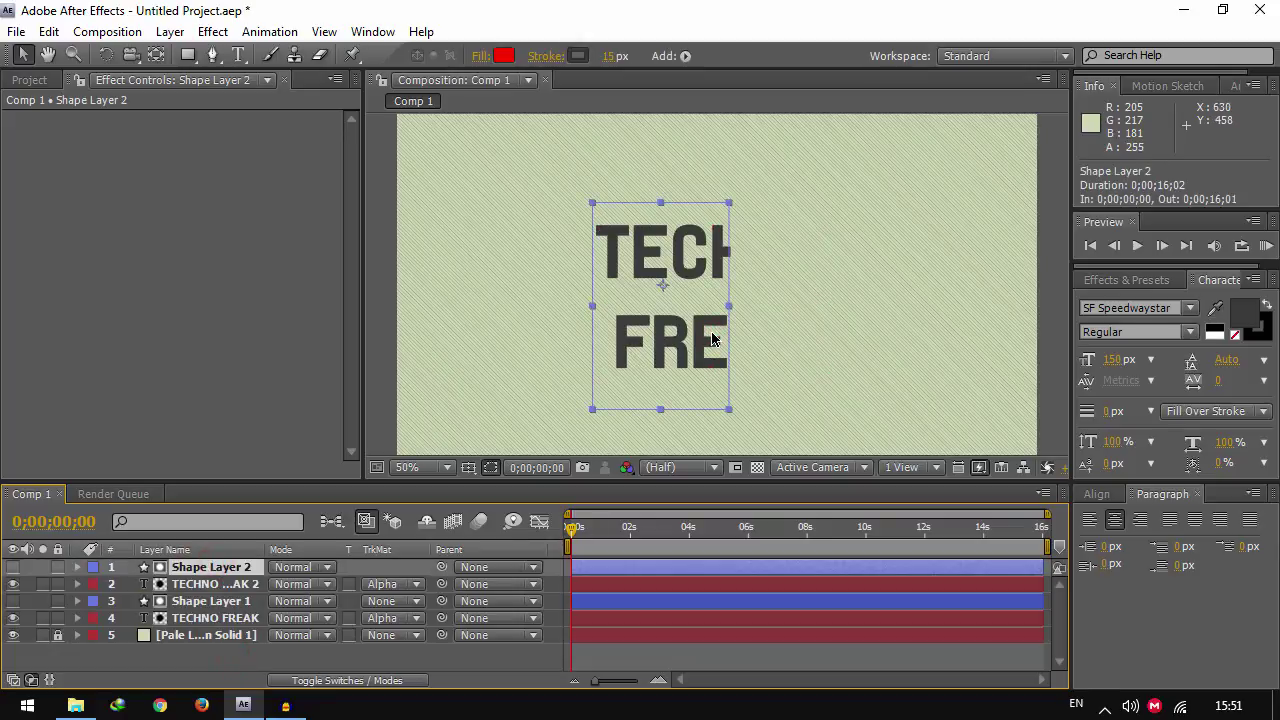
left_click_drag(712, 340, 846, 346)
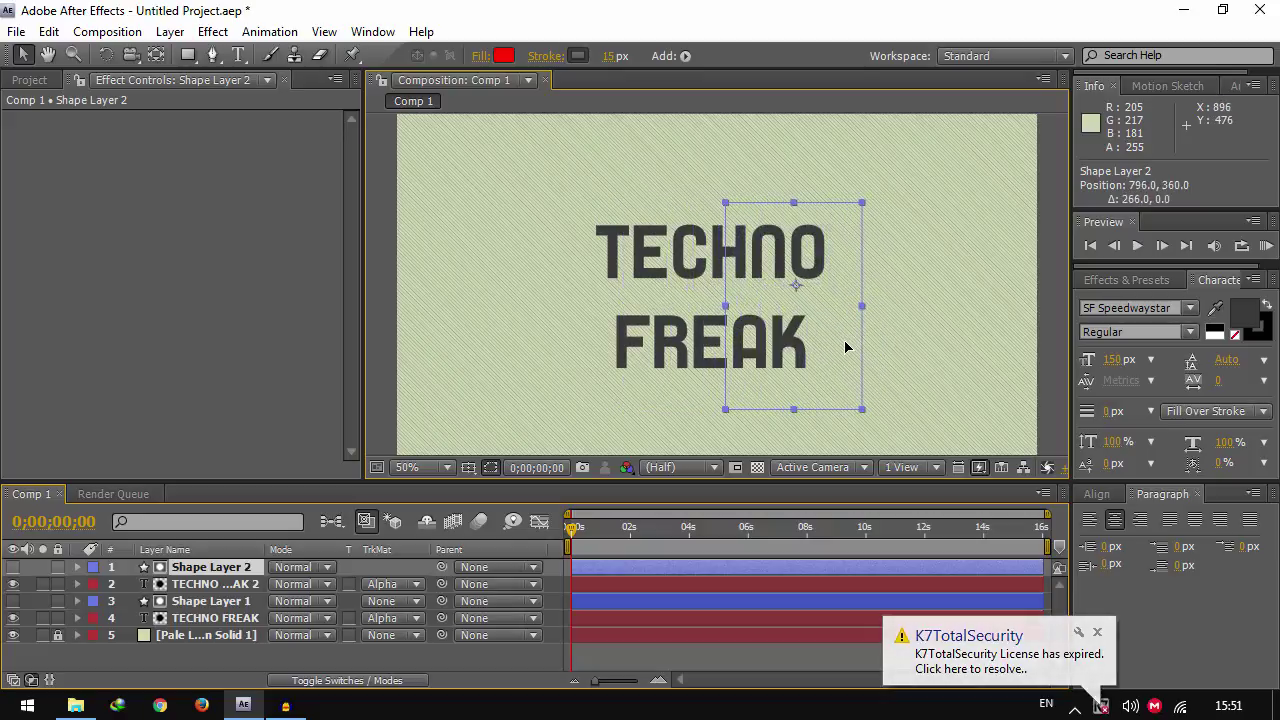
left_click(958, 264)
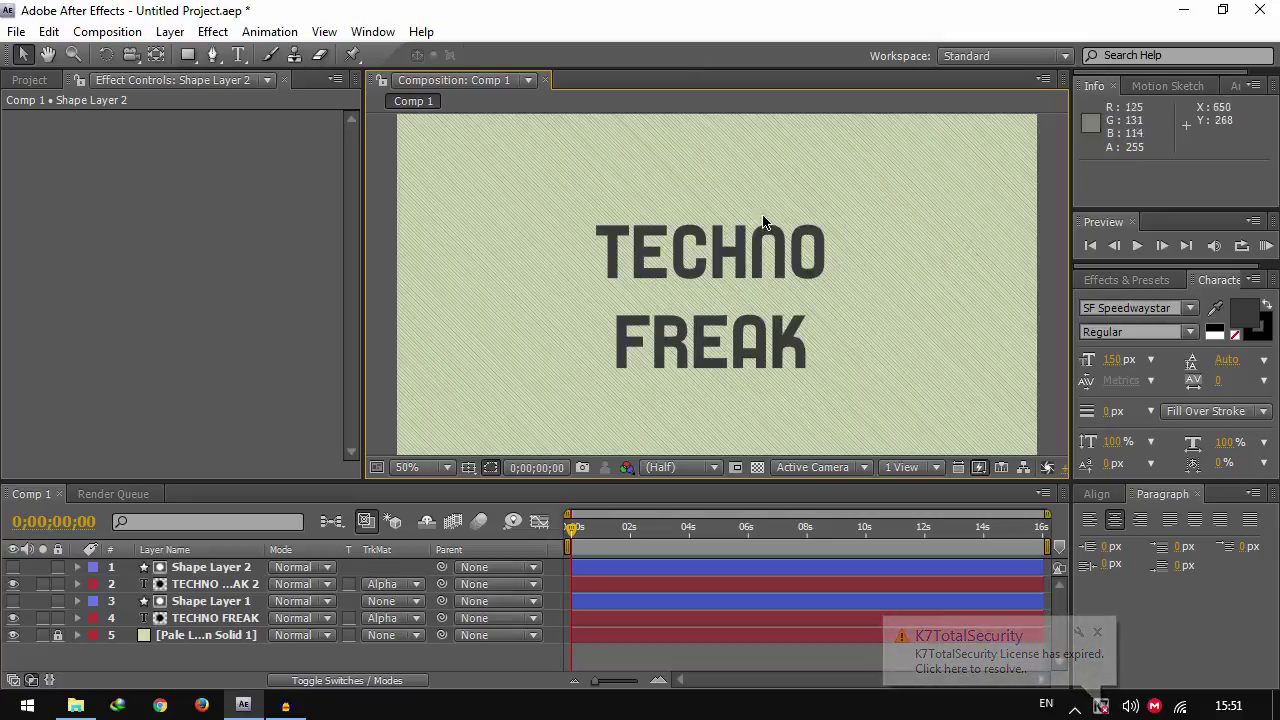
Step: Add Position keyframes at 0;00;03;07 for both TECHNO FREAK text layers
left_click(212, 585)
left_click(214, 618, "ctrl")
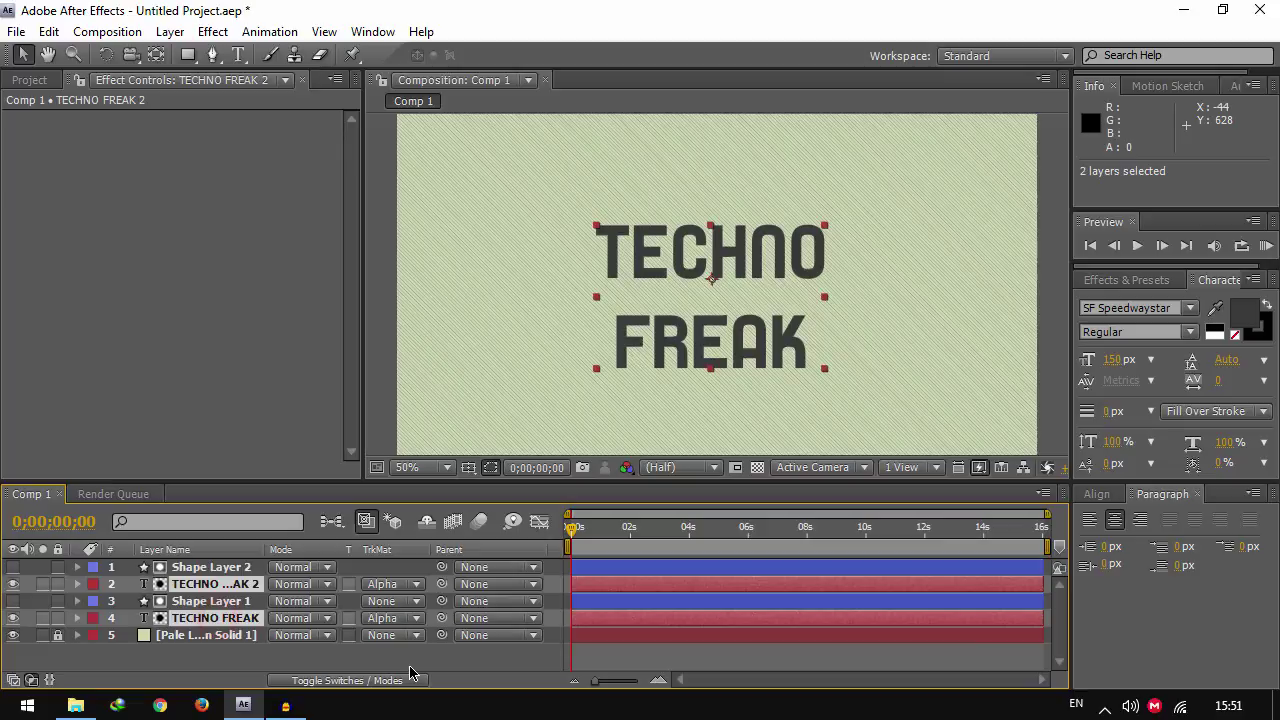
key("p")
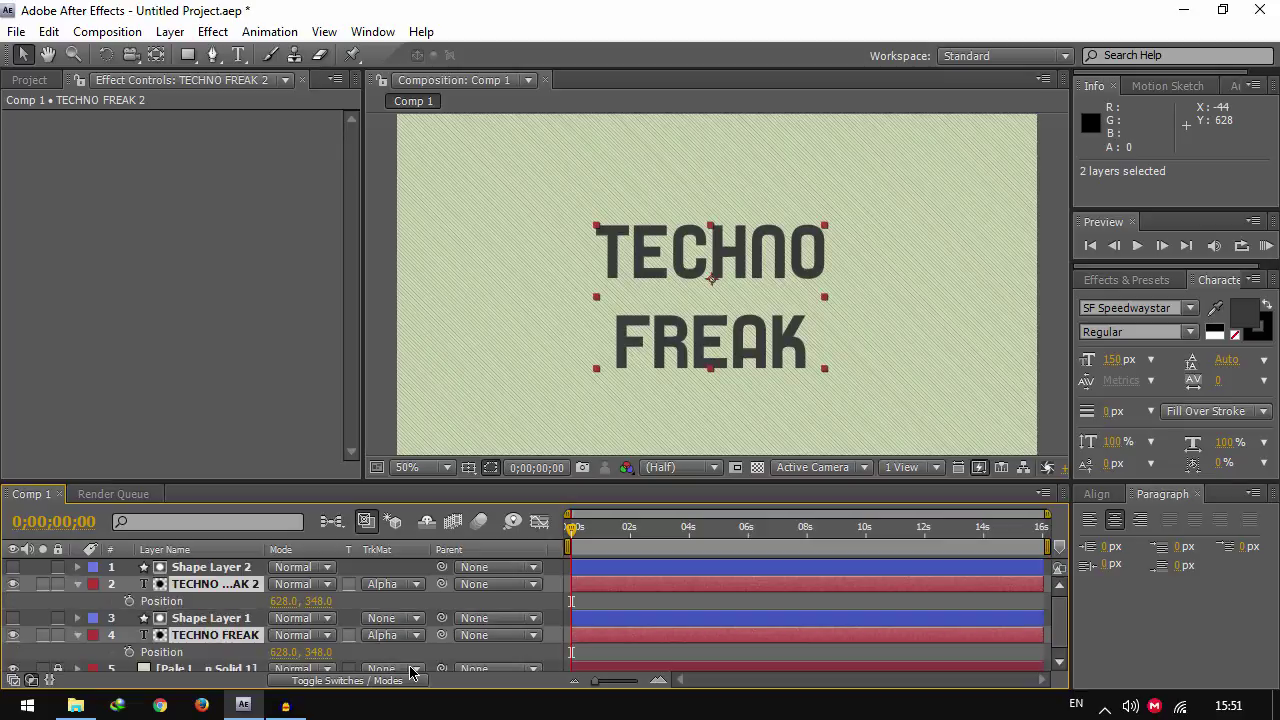
left_click_drag(683, 530, 667, 534)
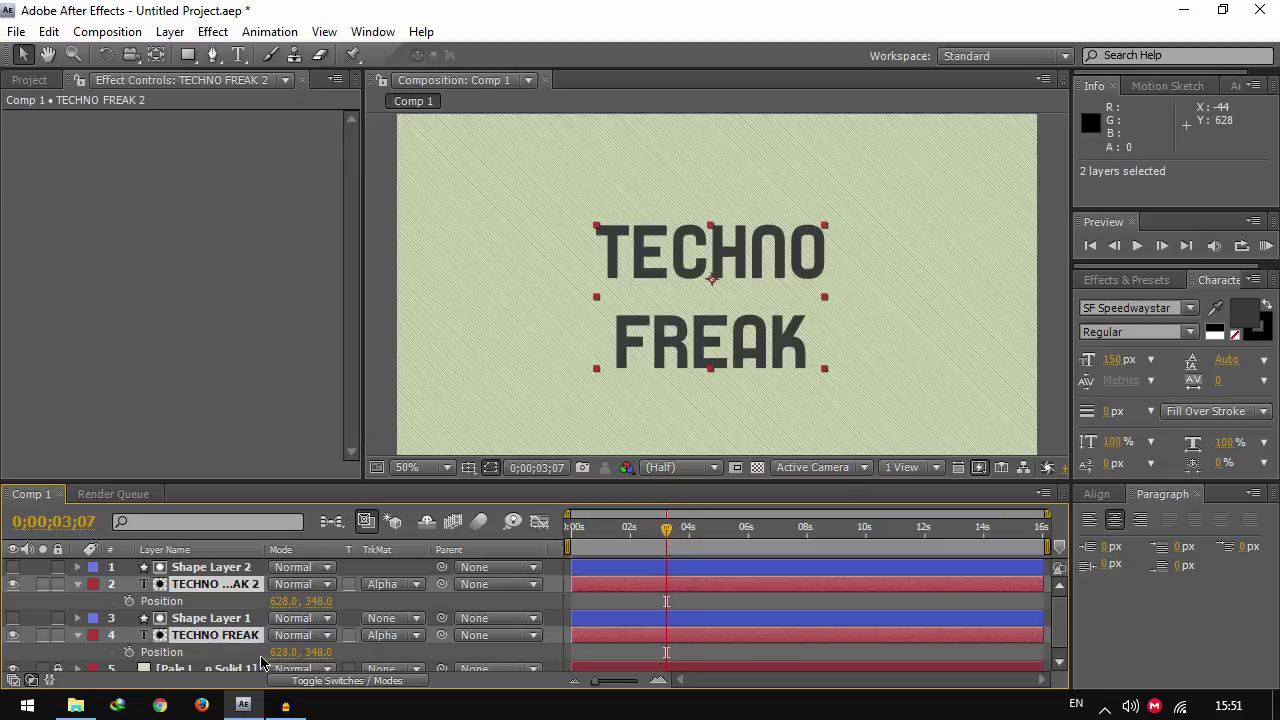
left_click(128, 652)
left_click(128, 601)
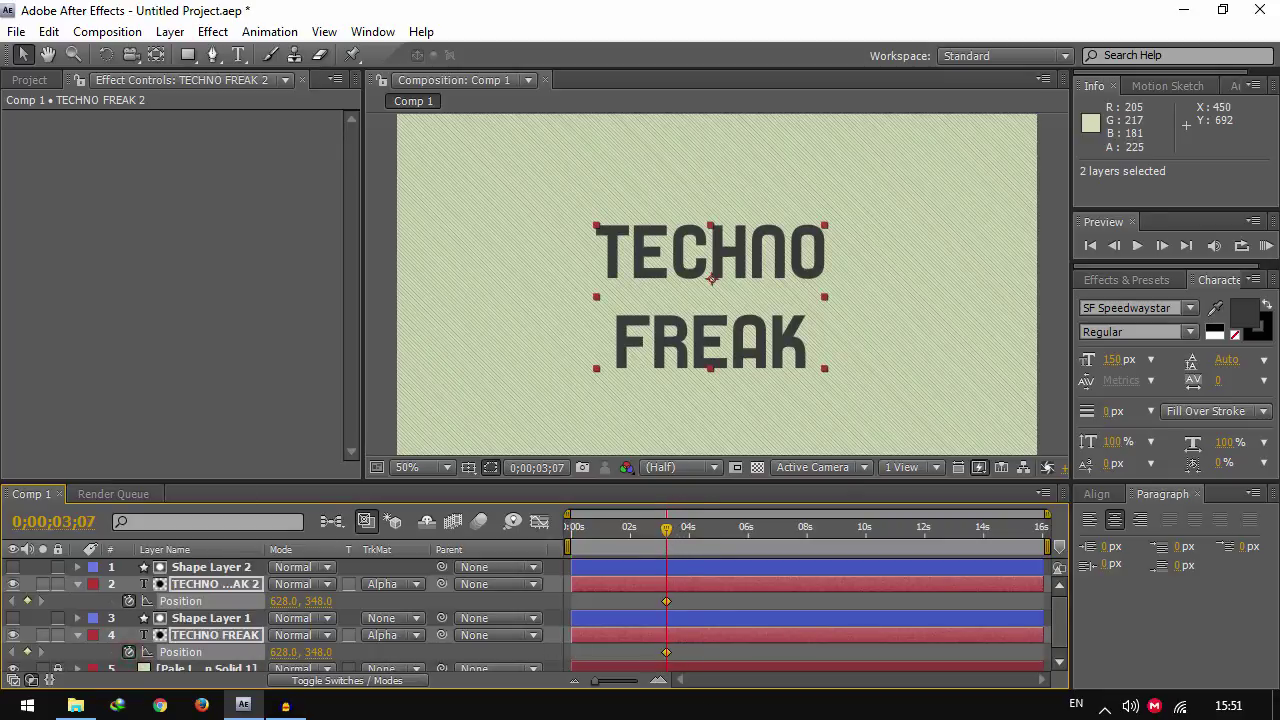
Step: At 0;00;01;18, push TECHNO FREAK 2 left and TECHNO FREAK right out of their mattes
left_click_drag(666, 530, 620, 540)
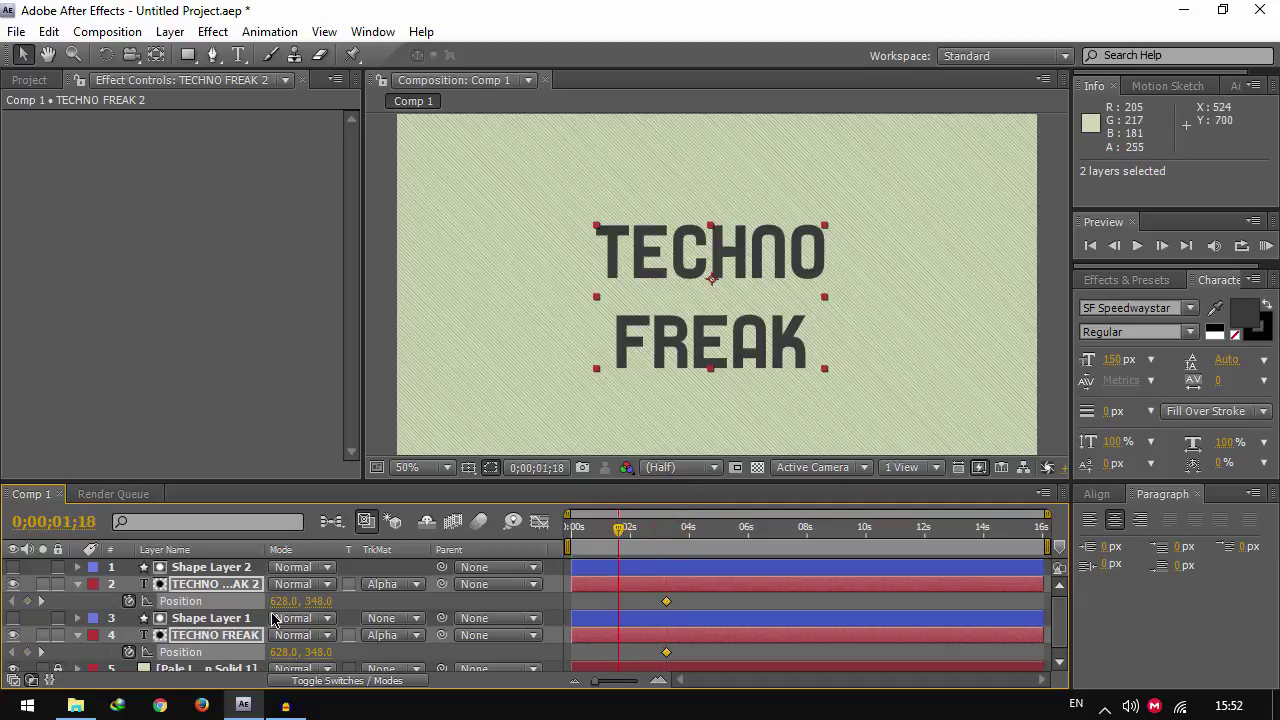
left_click(949, 346)
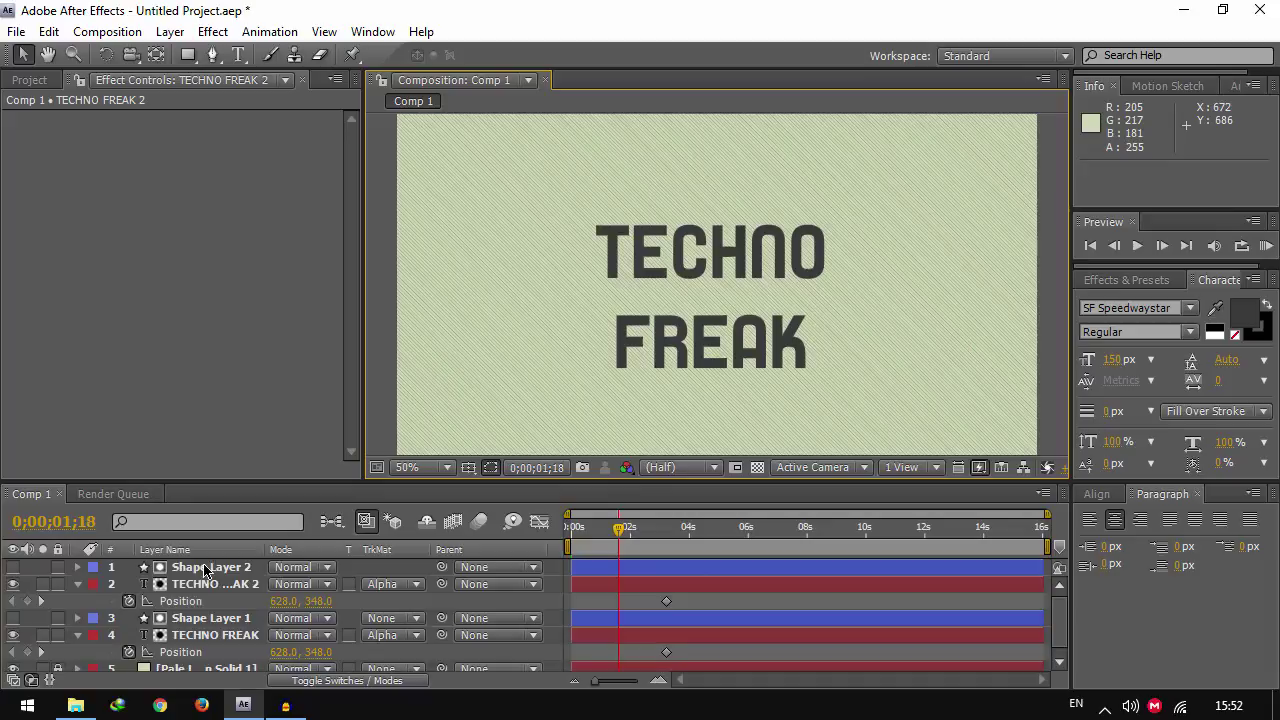
left_click(193, 594)
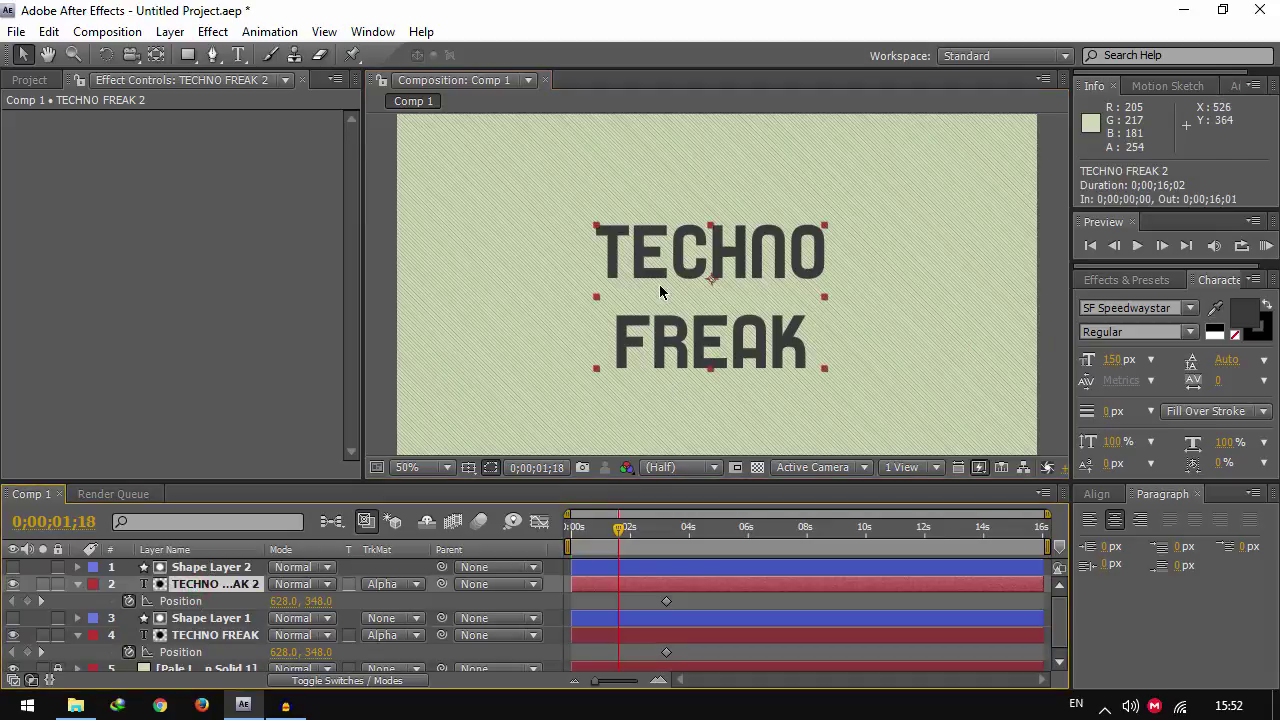
mouse_move(660, 286)
left_mouse_down()
mouse_move(676, 290)
mouse_move(654, 286)
left_mouse_up()
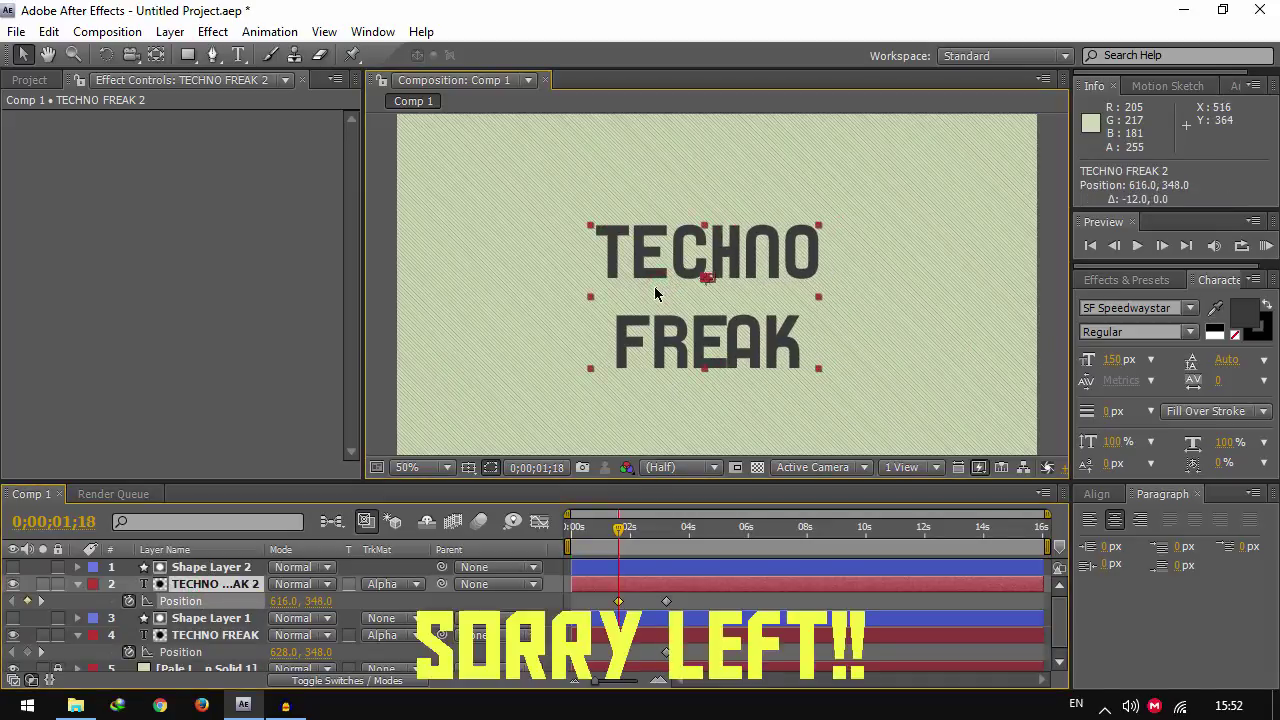
key("ctrl+z")
left_click_drag(760, 318, 651, 344)
left_click(653, 330)
left_click_drag(737, 352, 871, 352)
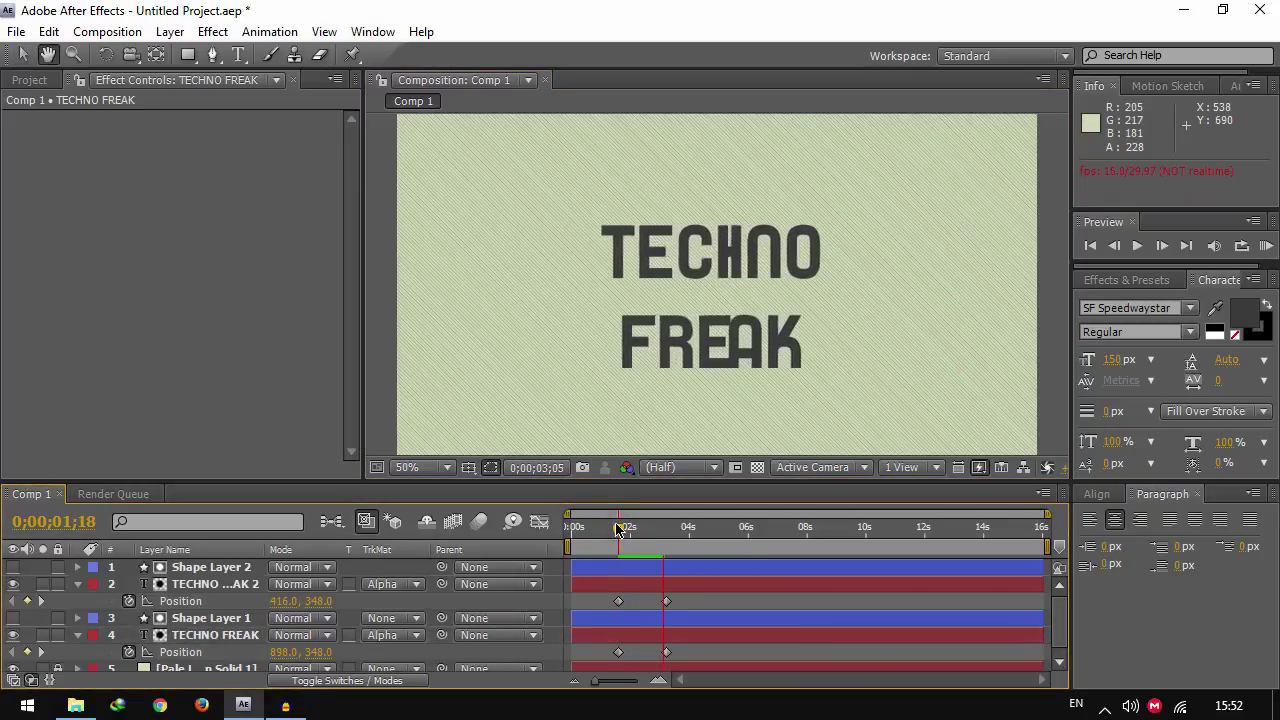
Step: Stop playback at 0;00;02;26 and select the Position keyframes of both text layers
key("space")
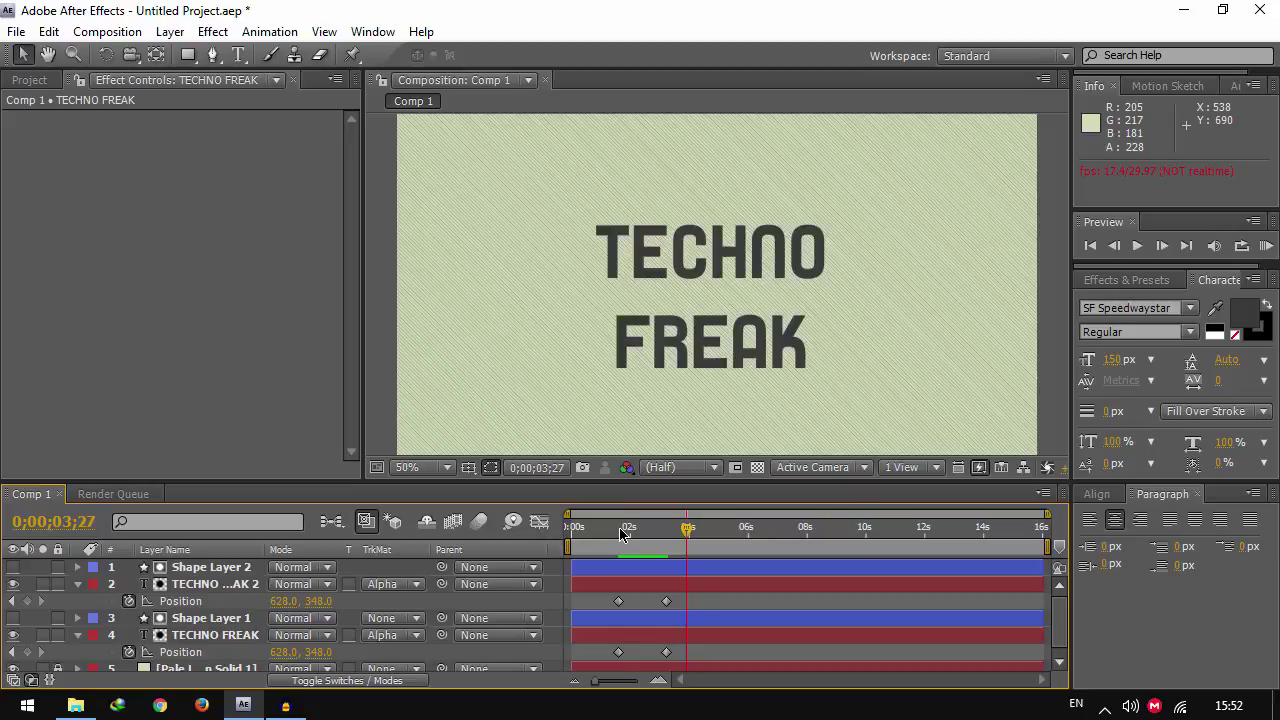
left_click_drag(620, 533, 655, 533)
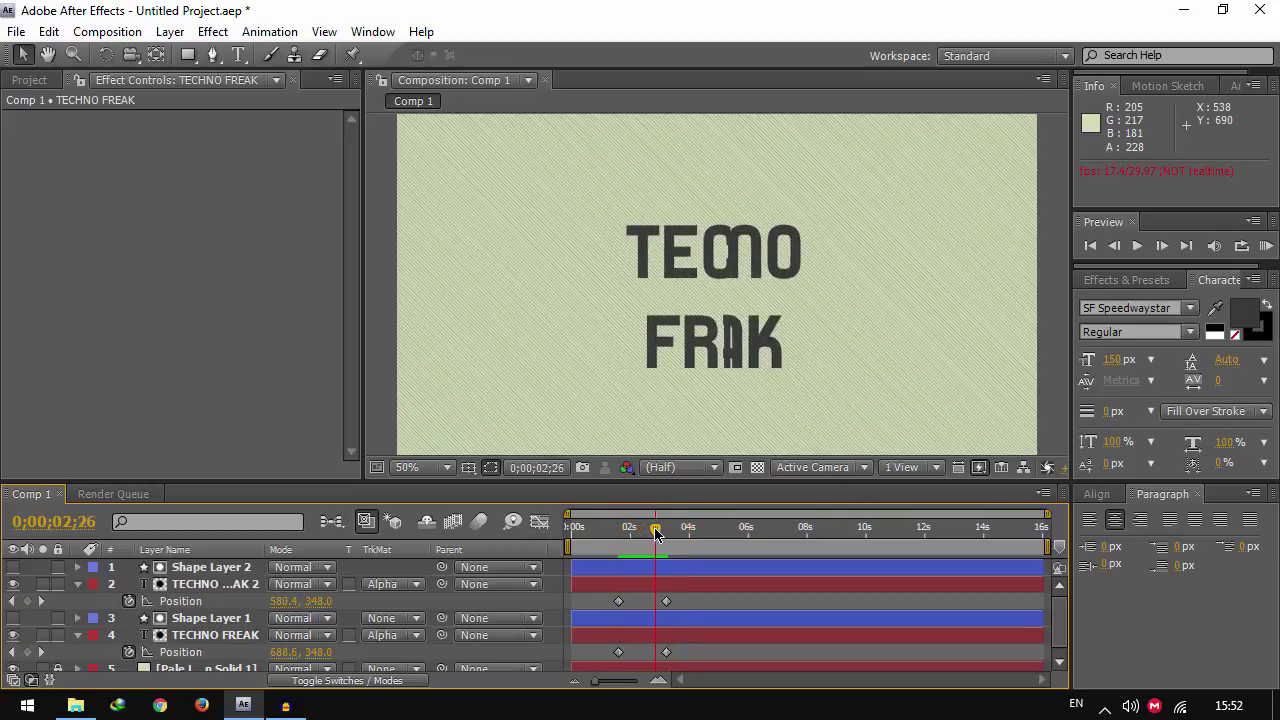
left_click_drag(679, 600, 592, 662)
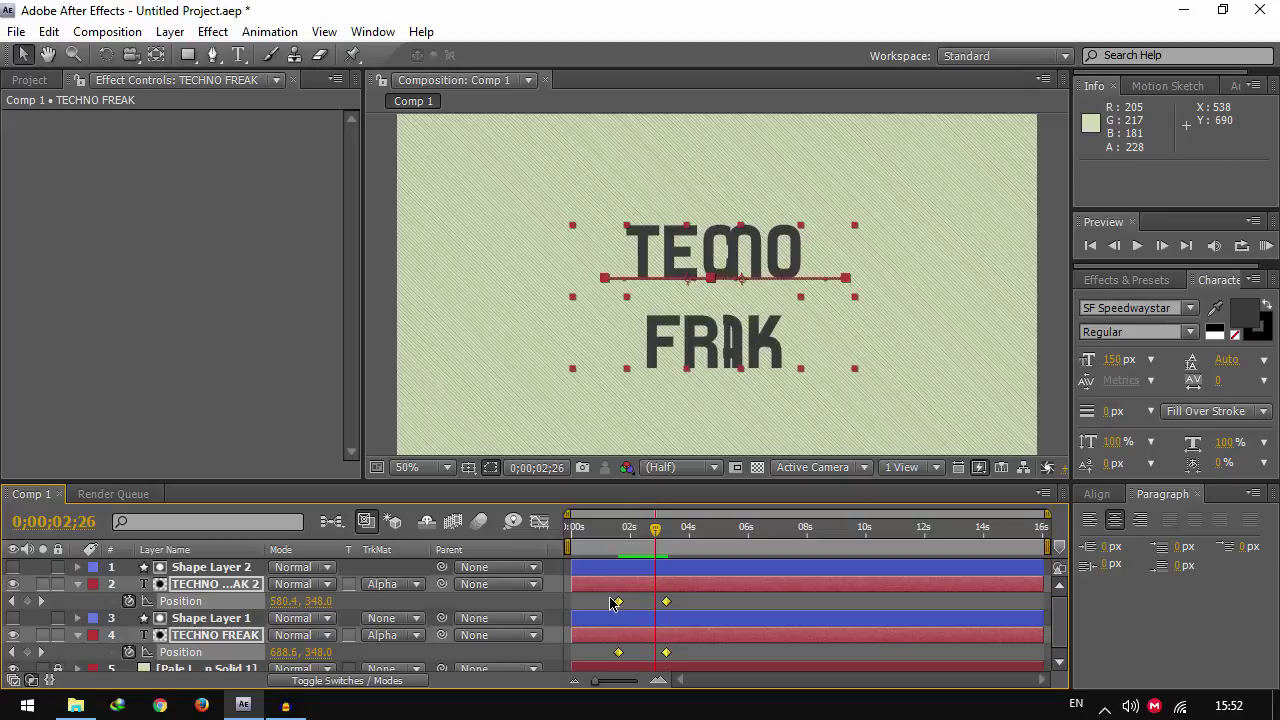
Step: Apply Easy Ease to the selected Position keyframes
right_click(617, 601)
mouse_move(737, 672)
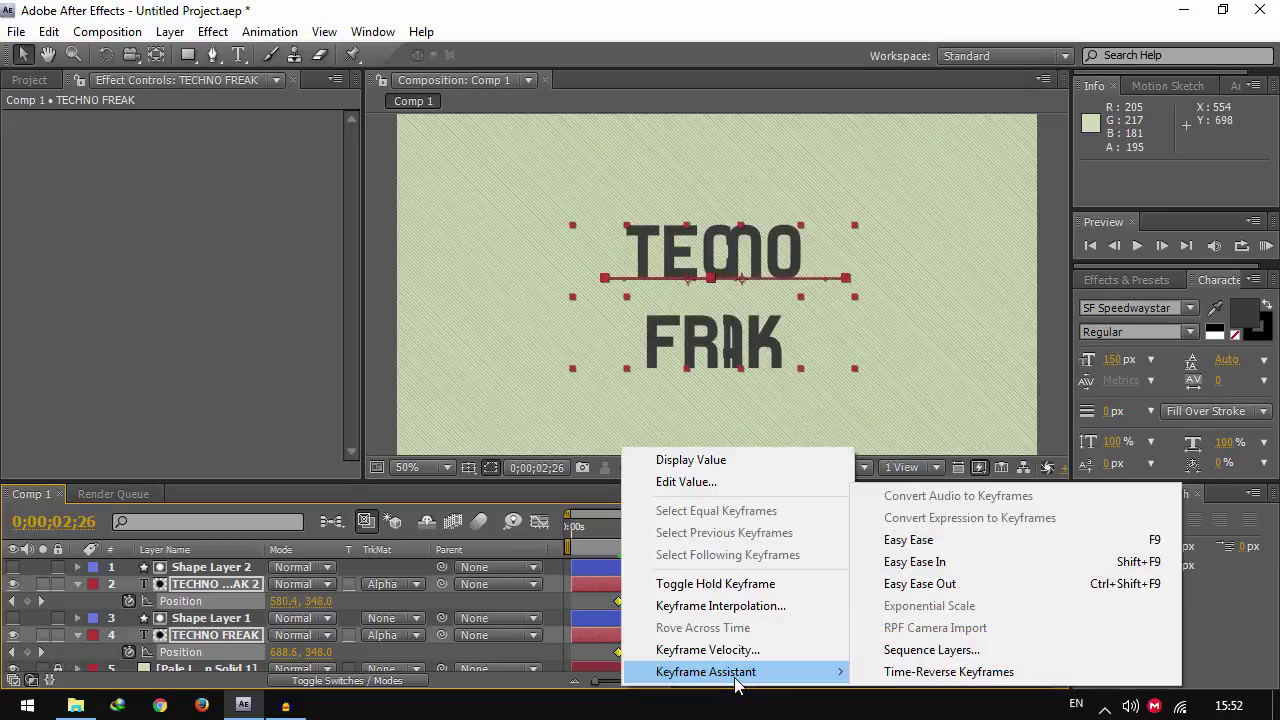
left_click(940, 545)
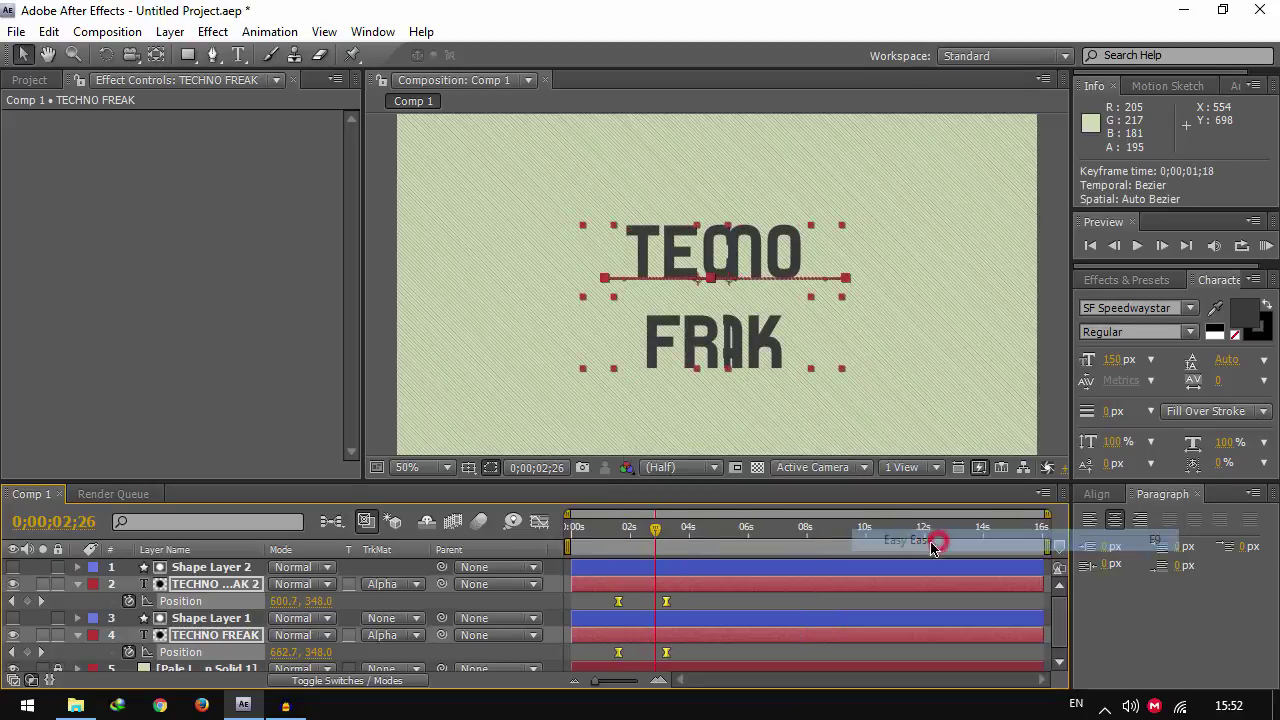
Step: Raise the ease influence in the speed graph for a sharper peak, then preview from the start
left_click(539, 522)
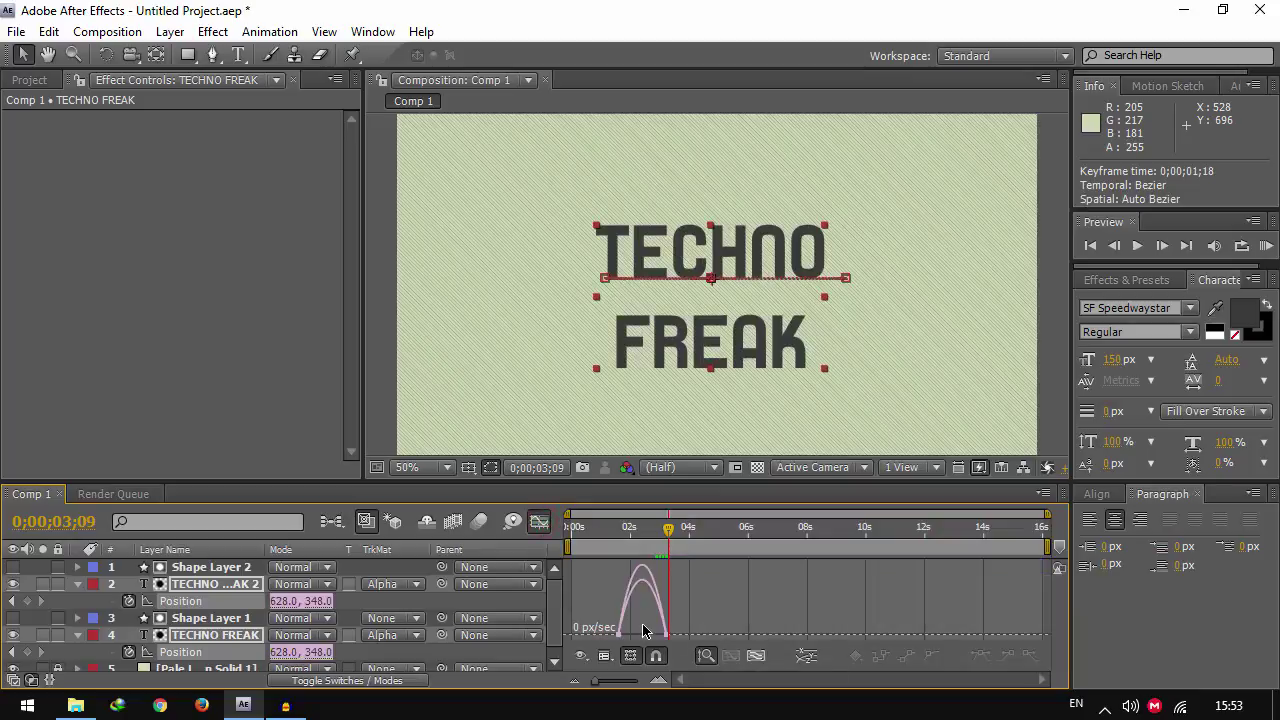
left_click(666, 636)
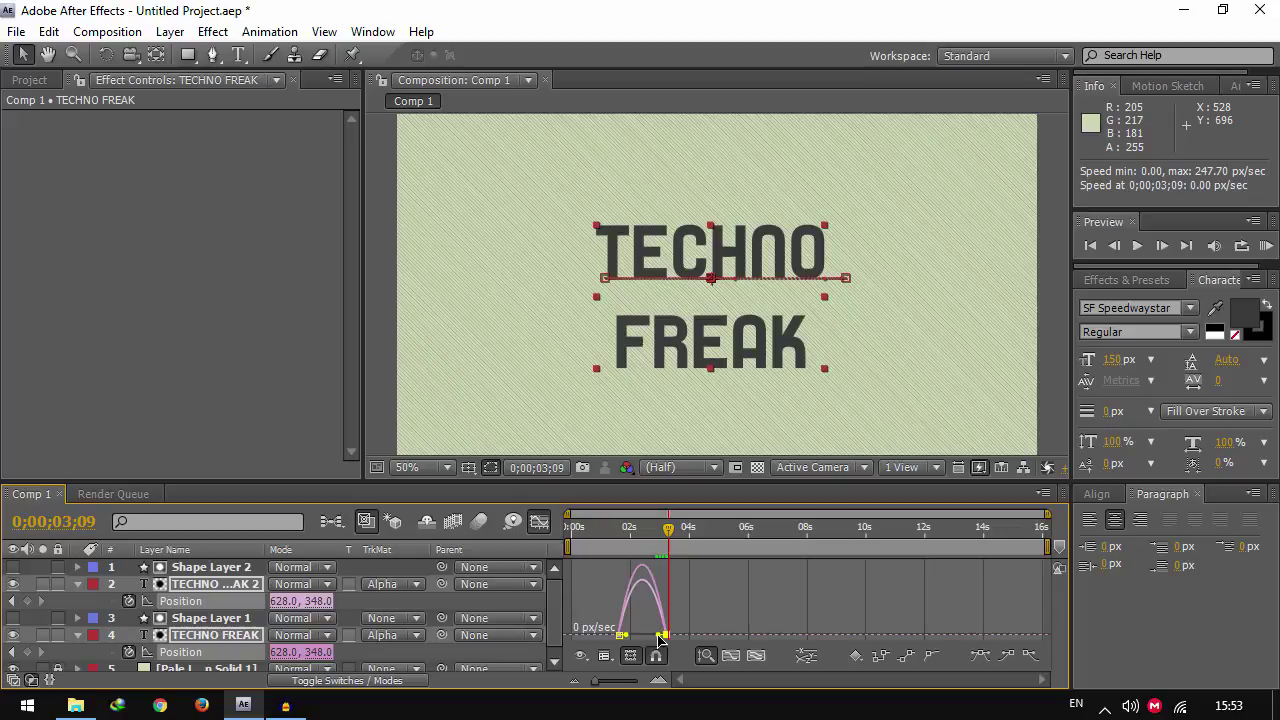
mouse_move(660, 640)
left_mouse_down()
mouse_move(632, 636)
mouse_move(646, 623)
left_mouse_up()
left_click(536, 523)
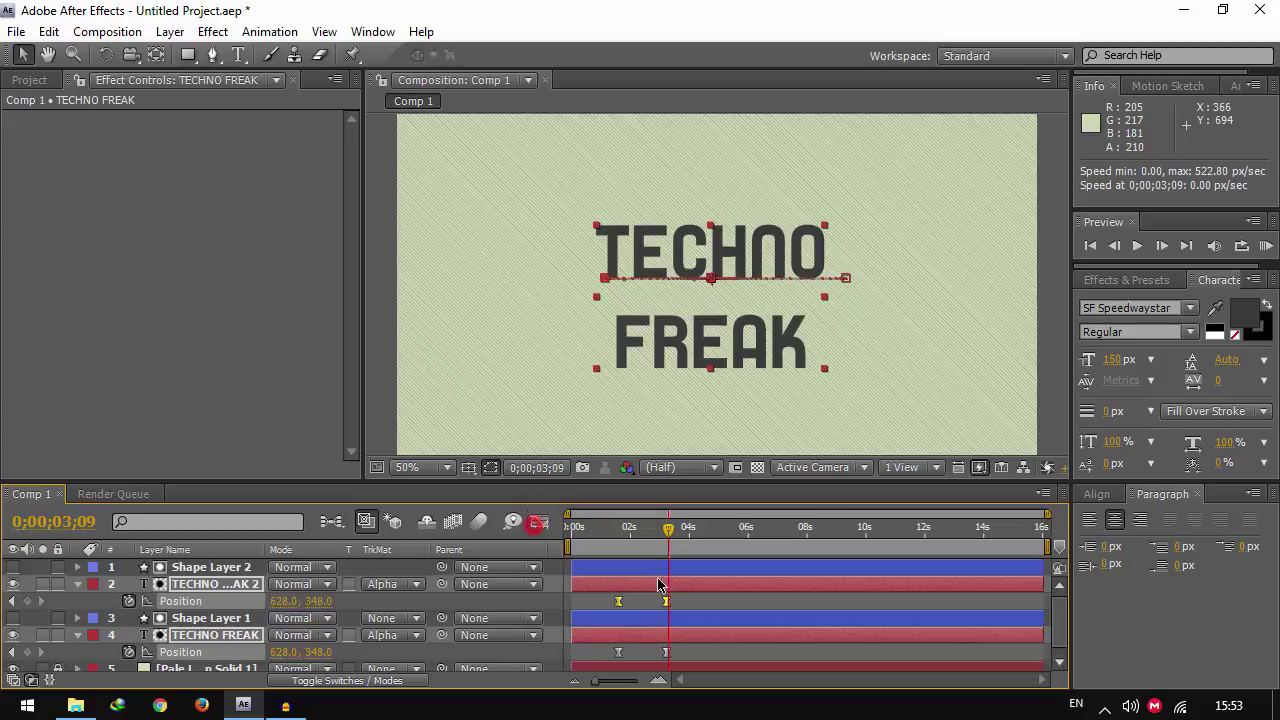
left_click_drag(658, 538, 619, 545)
key("space")
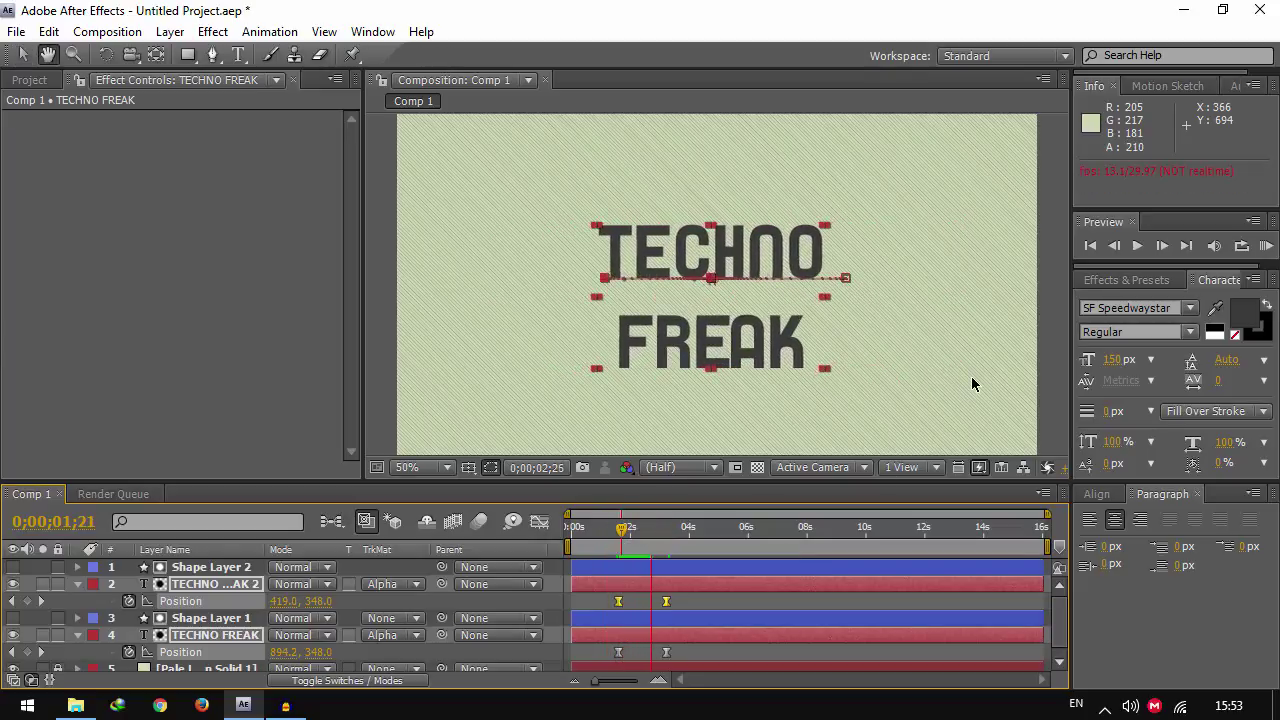
Step: Draw a no-fill rectangle around the TECHNO FREAK text on a new shape layer
left_click(188, 55)
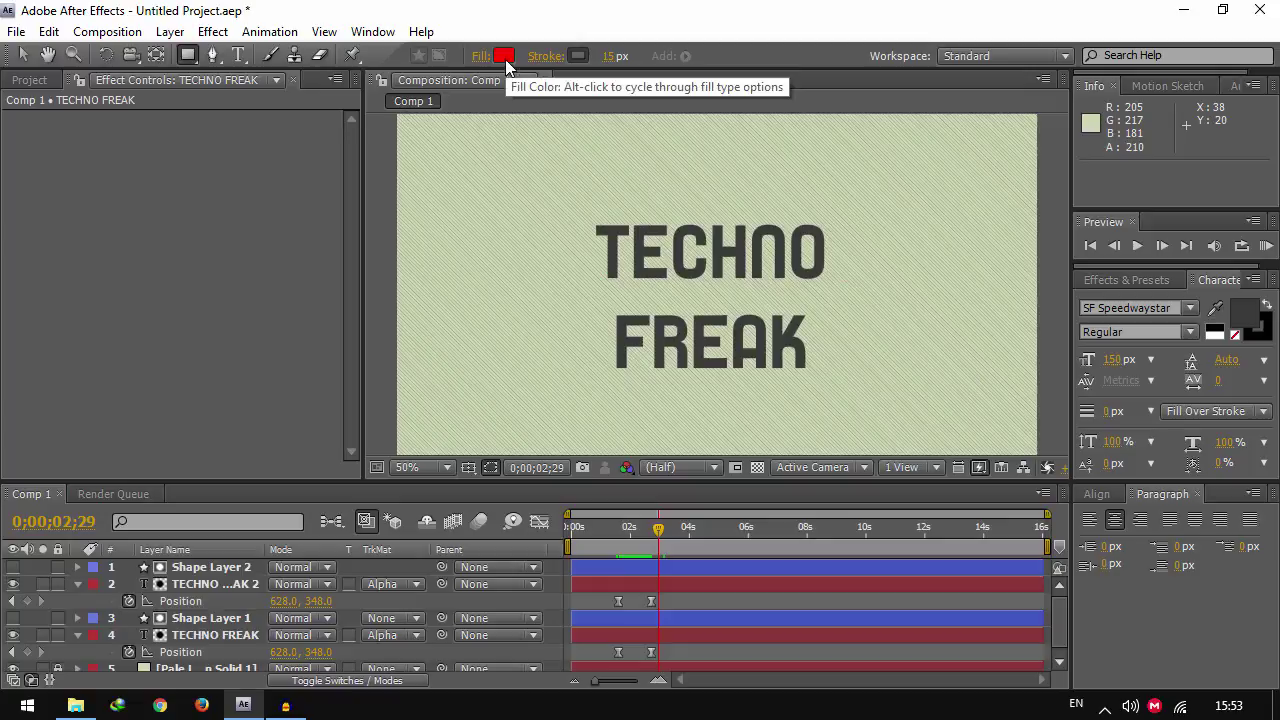
left_click(505, 56, "alt")
left_click_drag(577, 199, 855, 389)
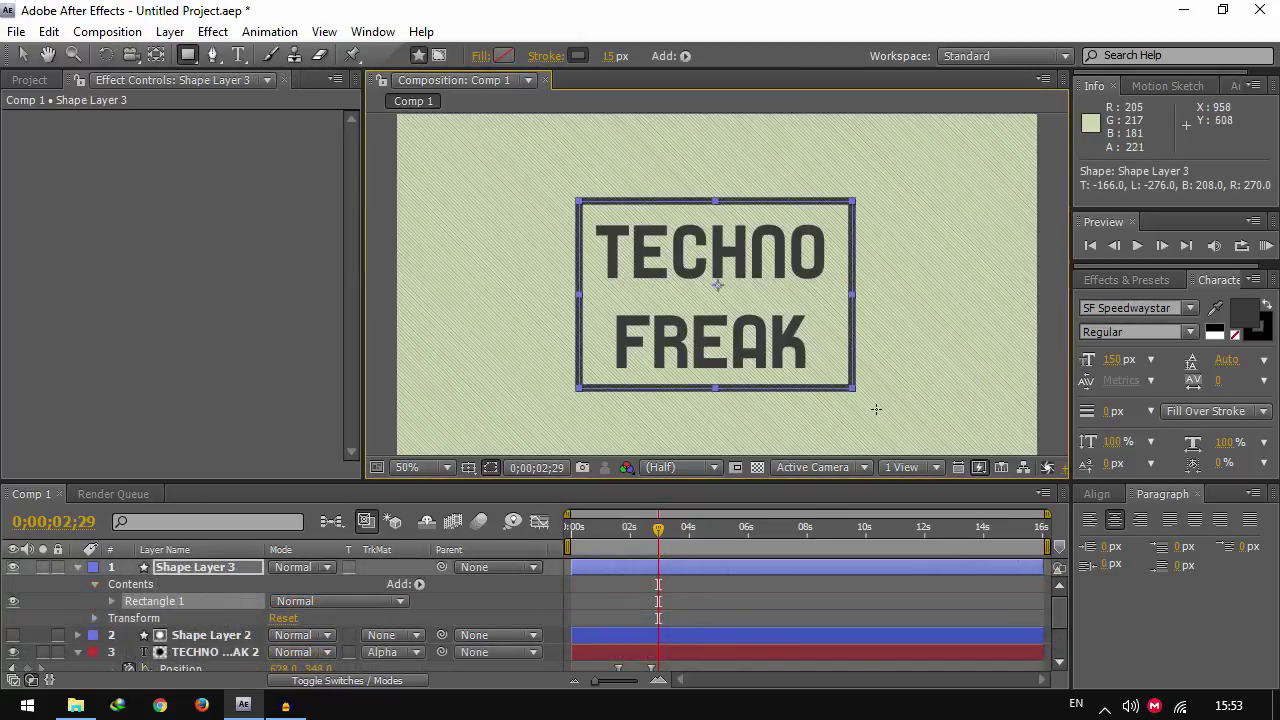
Step: Shrink the rectangle evenly around its centre to frame the title, then reselect its shape layer
key("v")
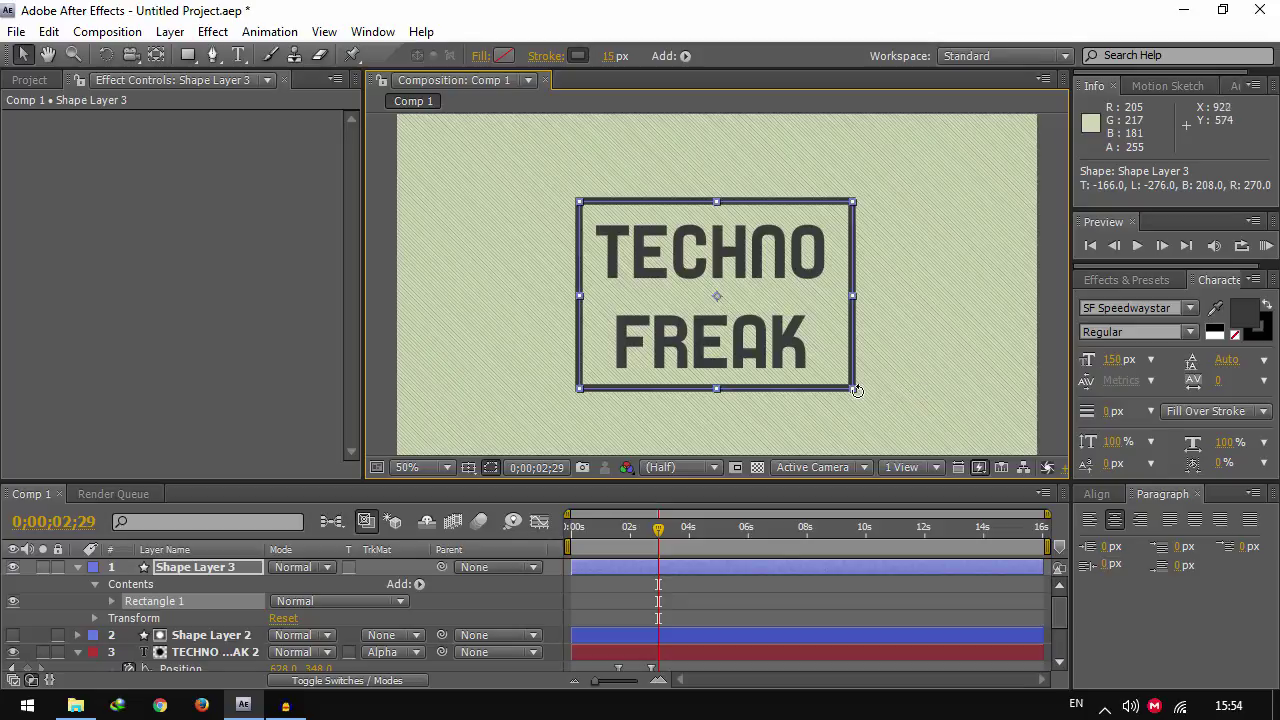
left_click_drag(851, 392, 838, 379)
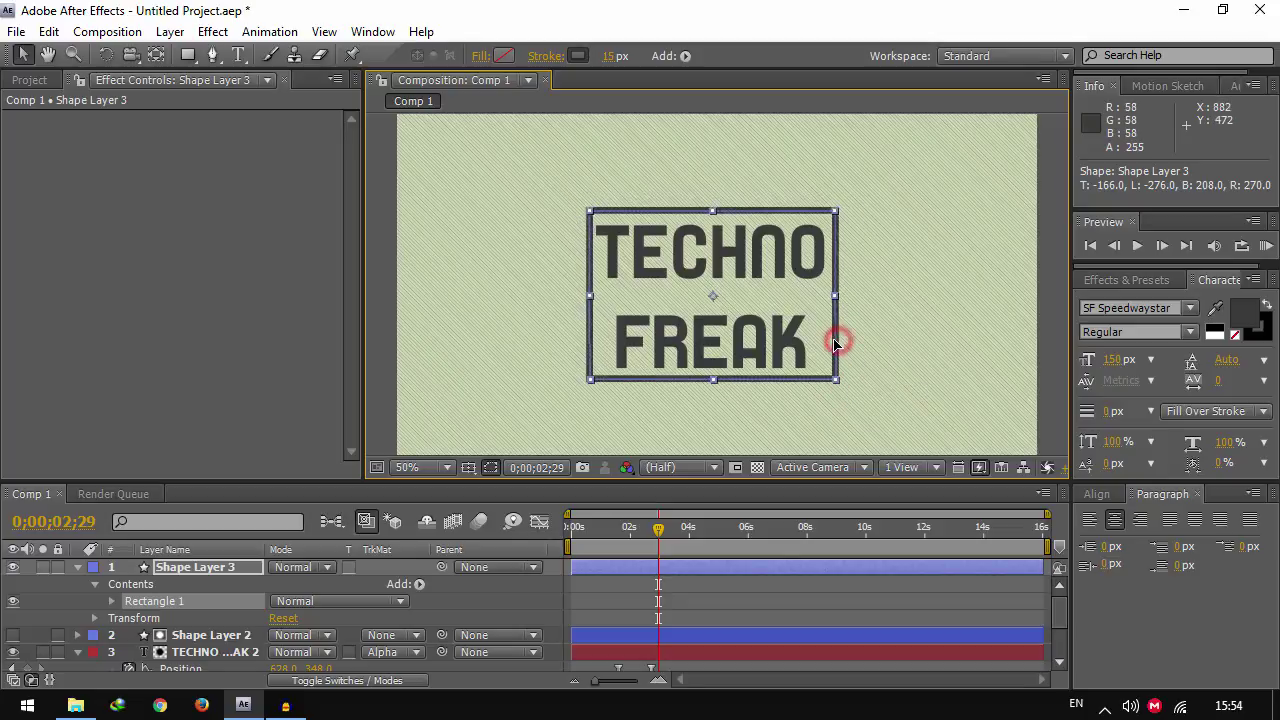
left_click(905, 309)
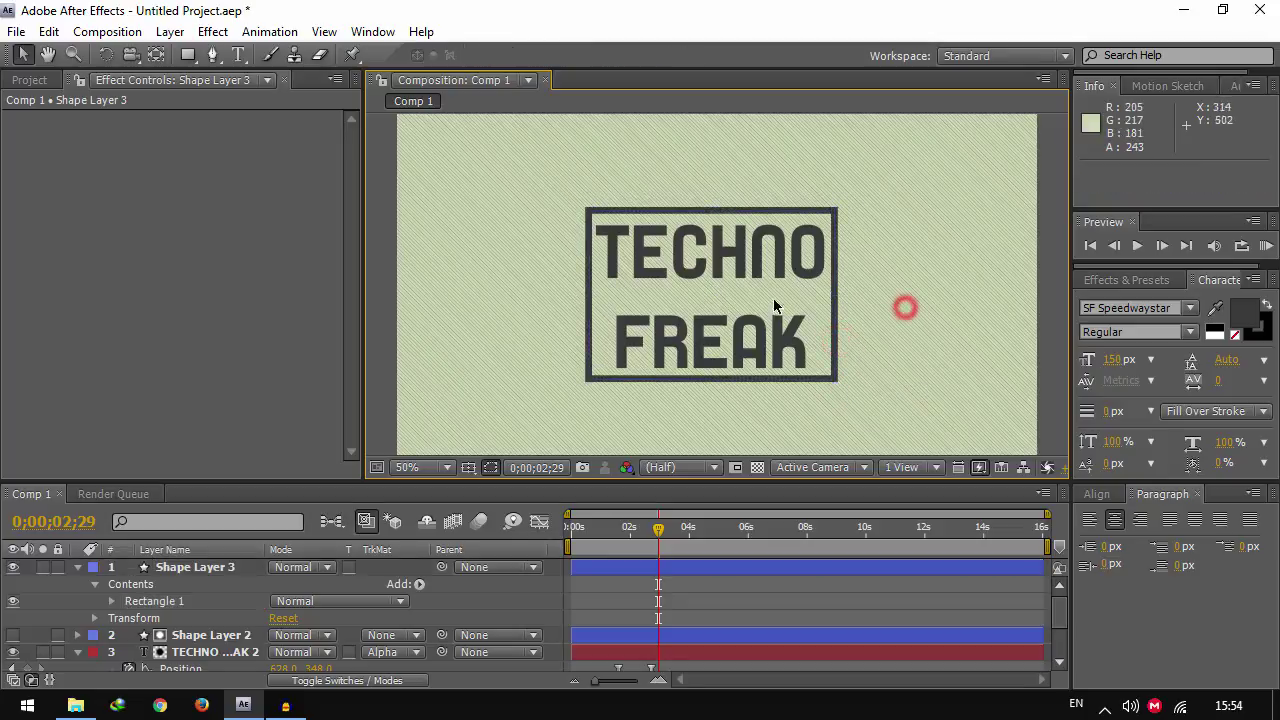
left_click(834, 340)
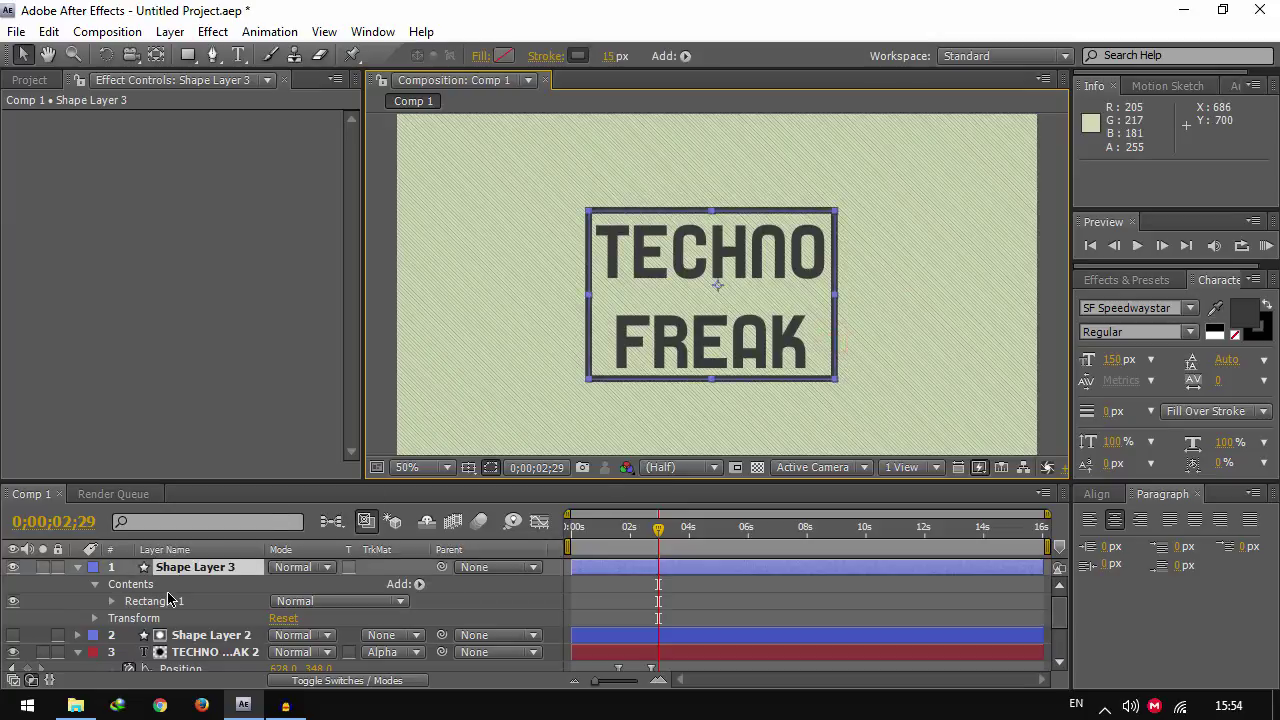
Step: Add Trim Paths to the rectangle and check the text reveal timing around 1–2 seconds
left_click(419, 588)
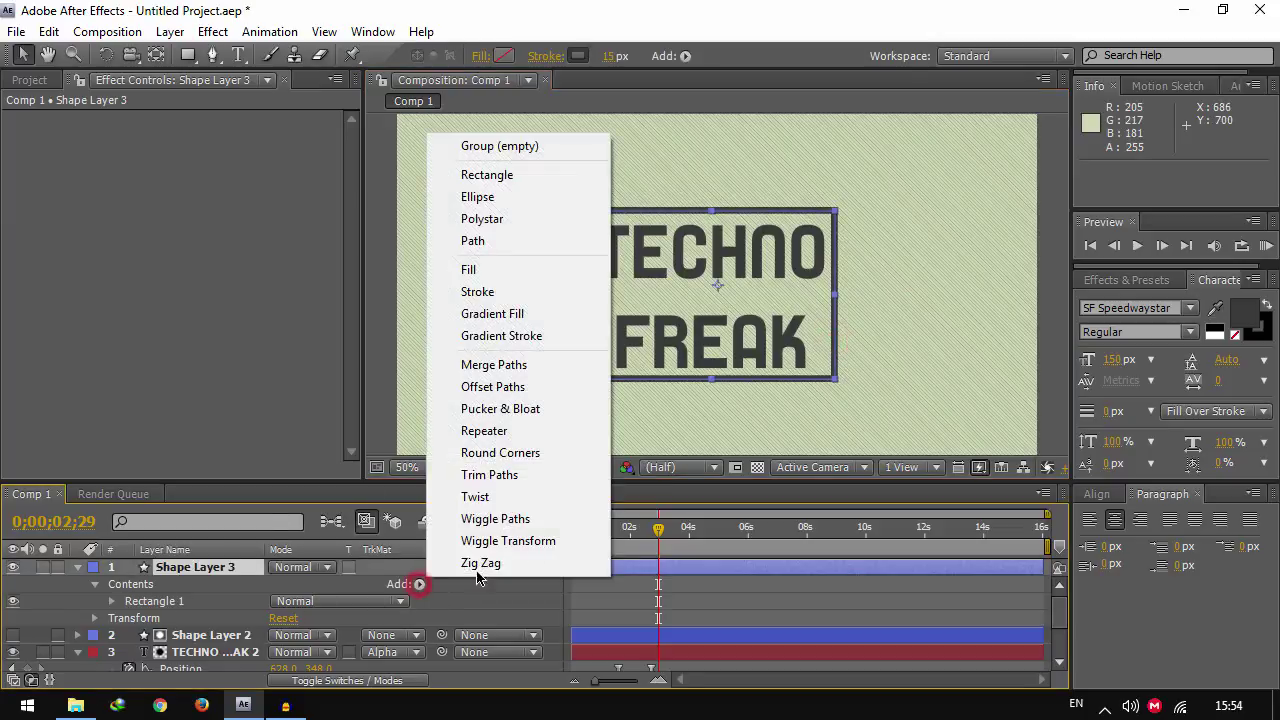
left_click(521, 478)
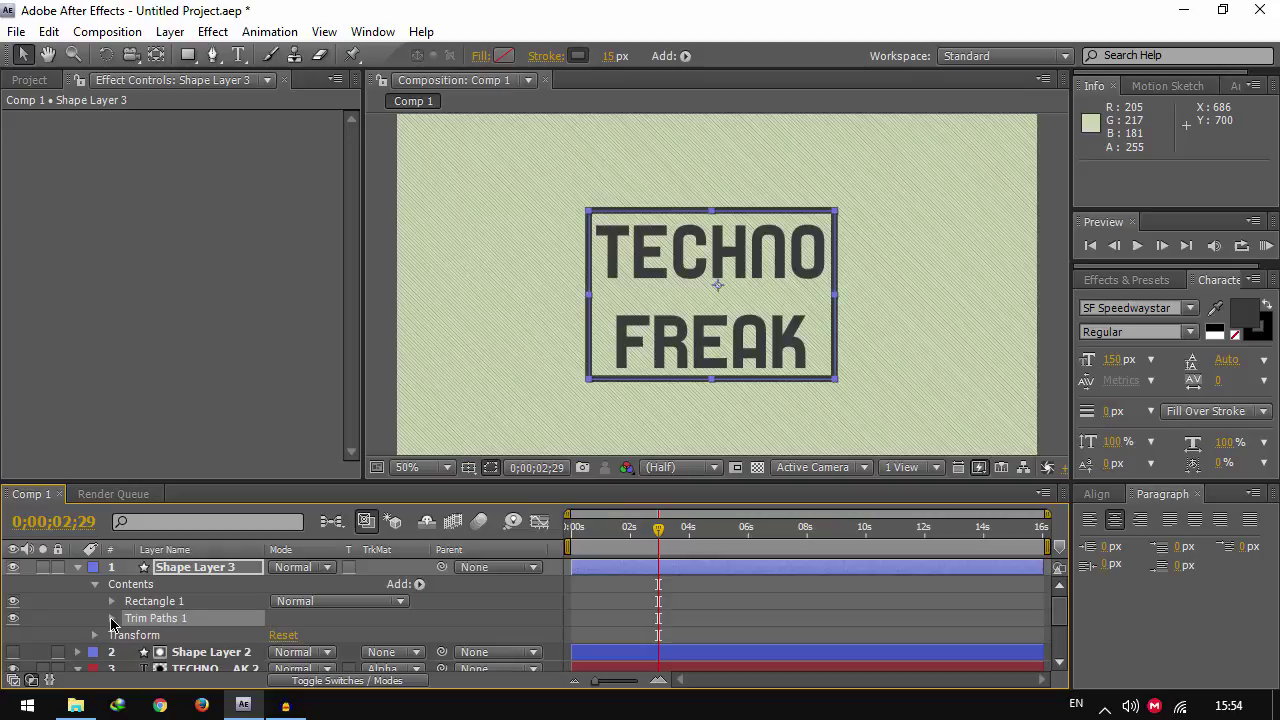
left_click(112, 618)
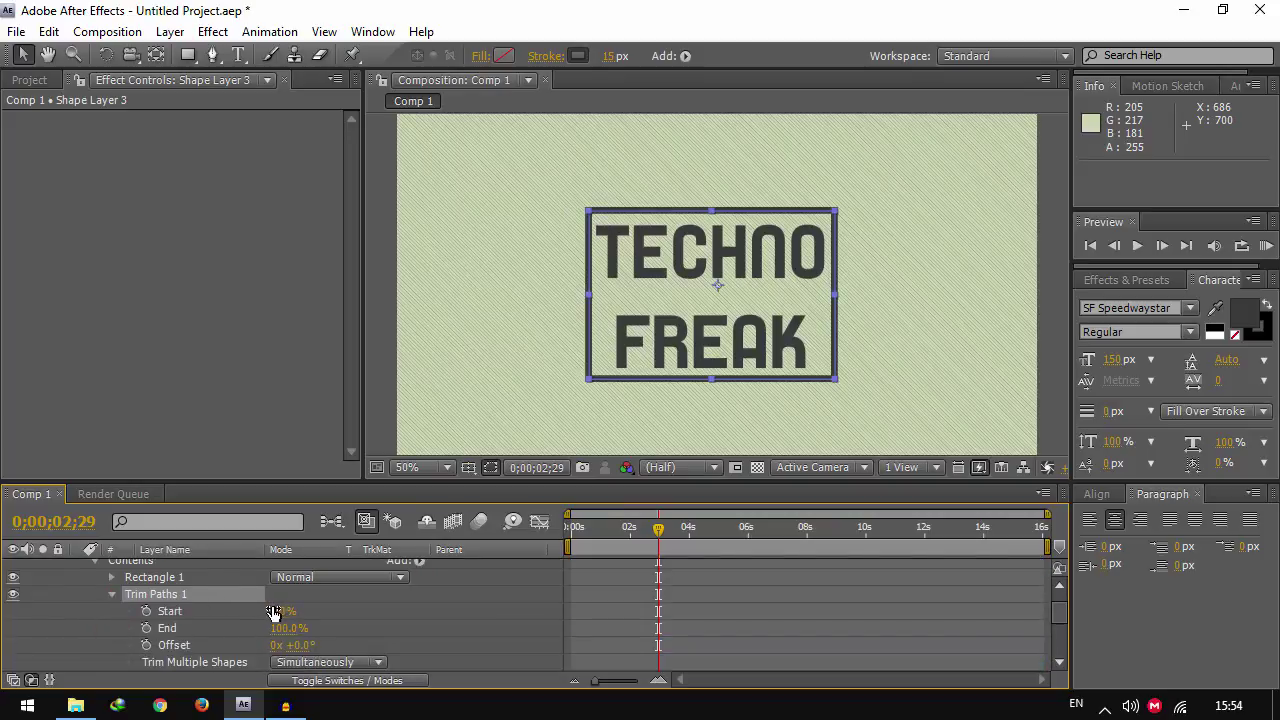
scroll(734, 577, "down", 3)
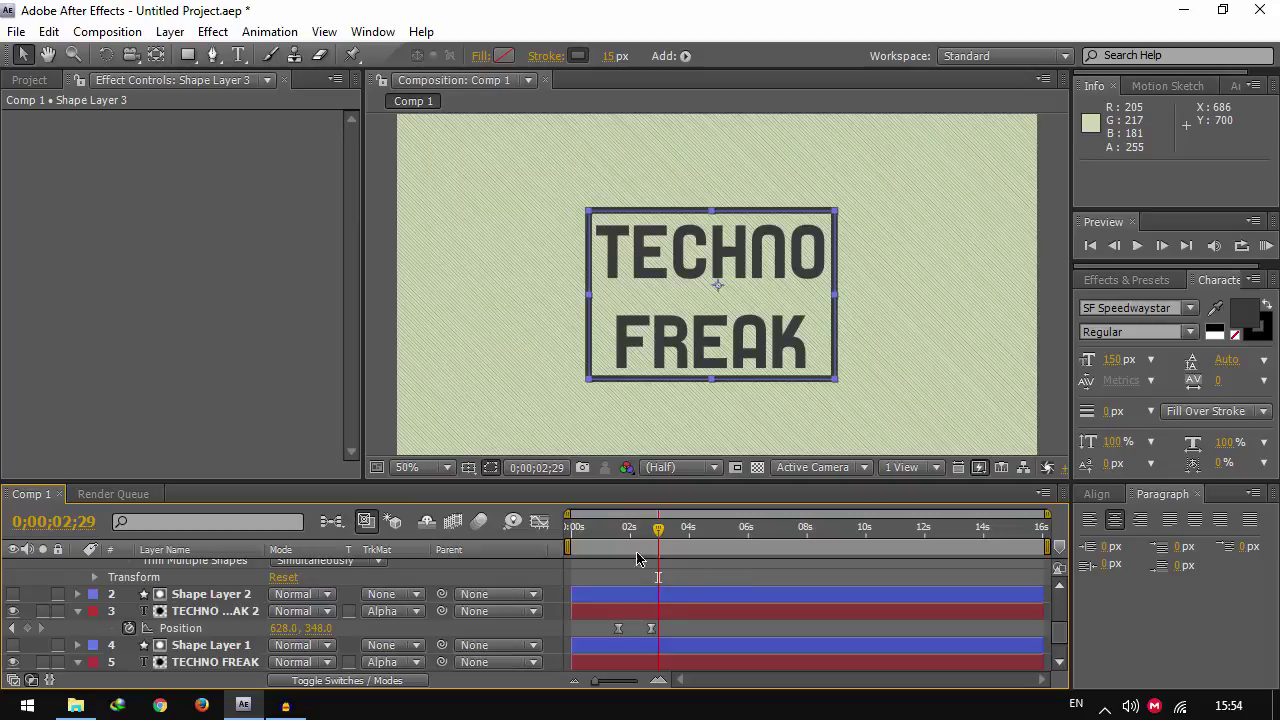
left_click_drag(620, 532, 620, 532)
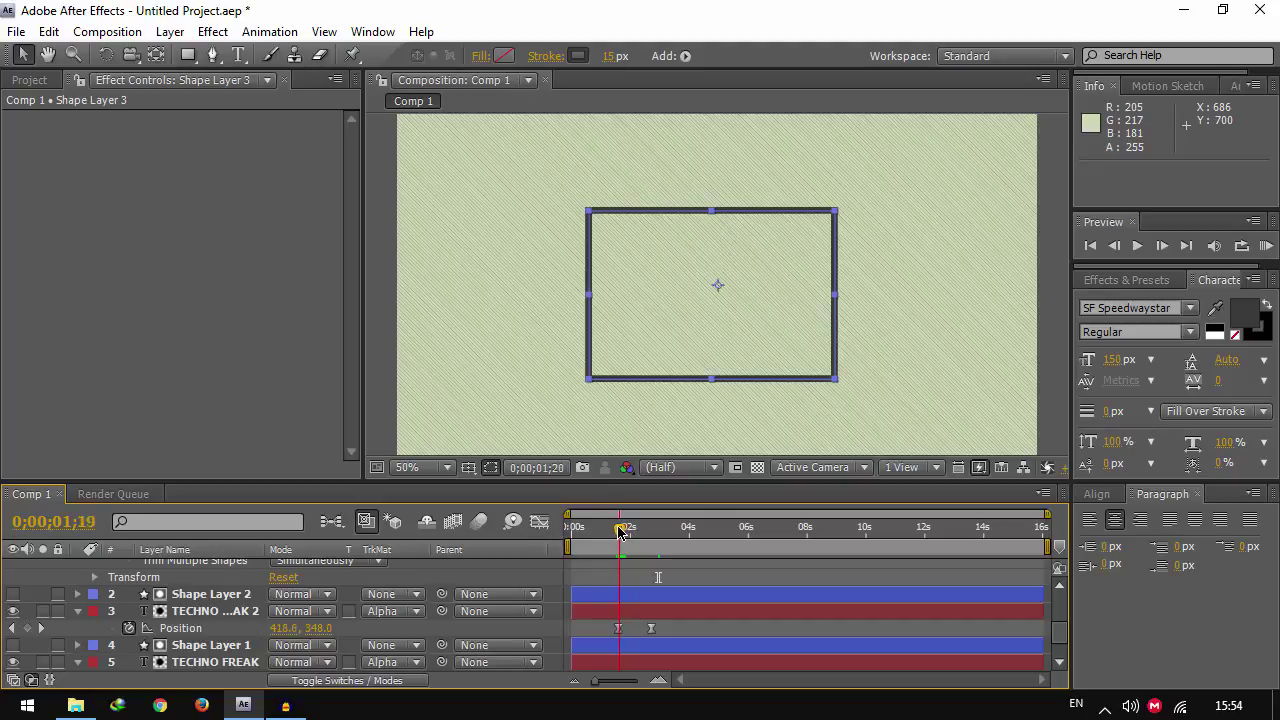
scroll(137, 618, "up", 3)
left_click(155, 594)
Step: Keyframe trim Start at 0% at 0;00;01;18 and 100% at 0;00;00;24
left_click(146, 612)
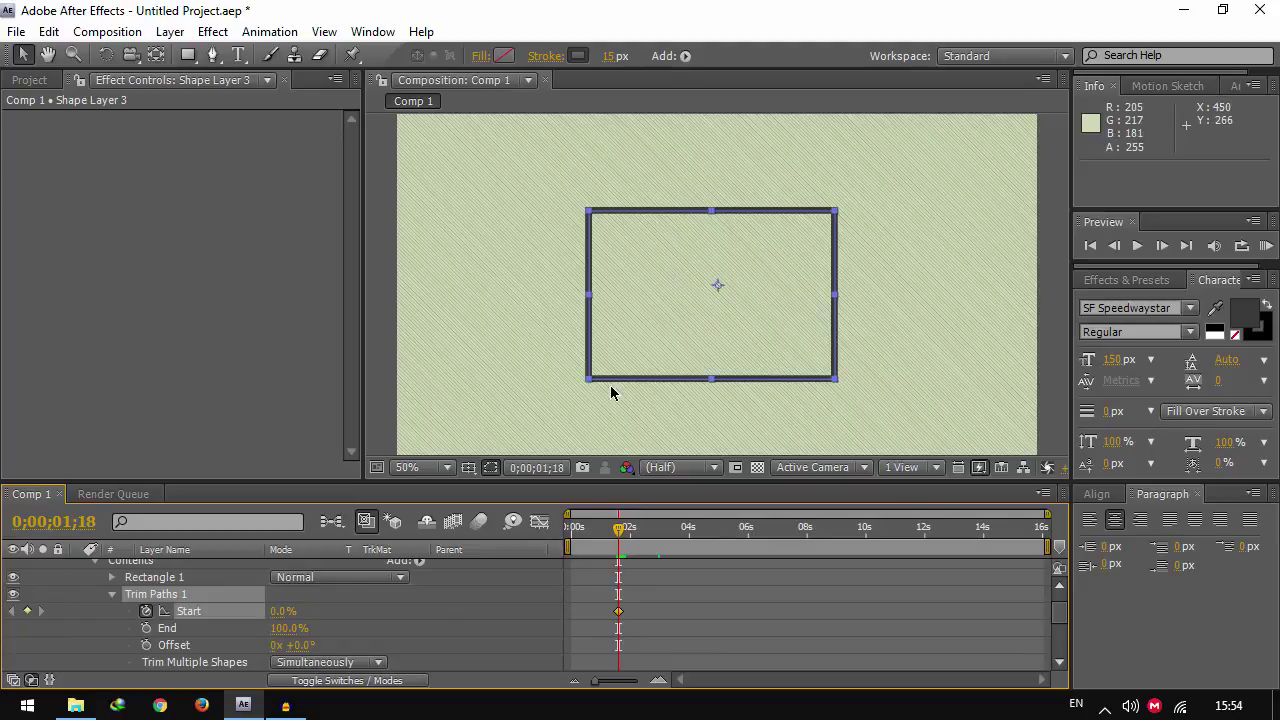
left_click_drag(619, 528, 595, 543)
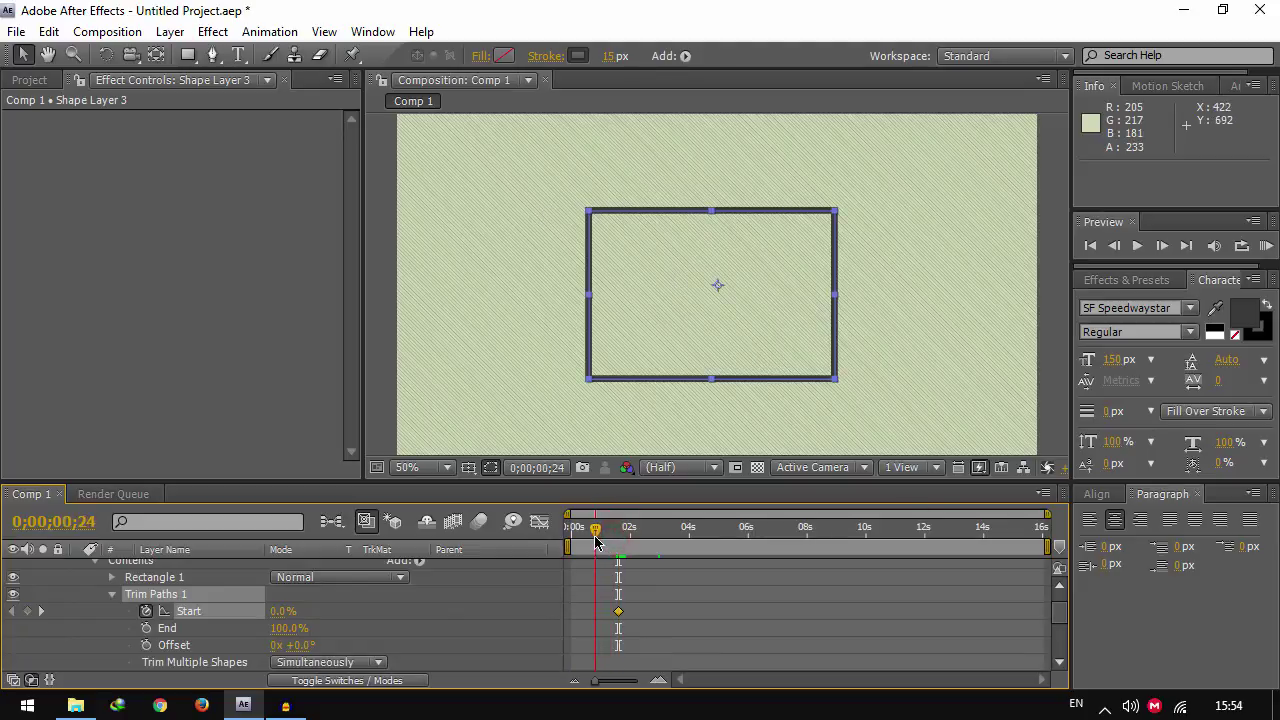
left_click(284, 611)
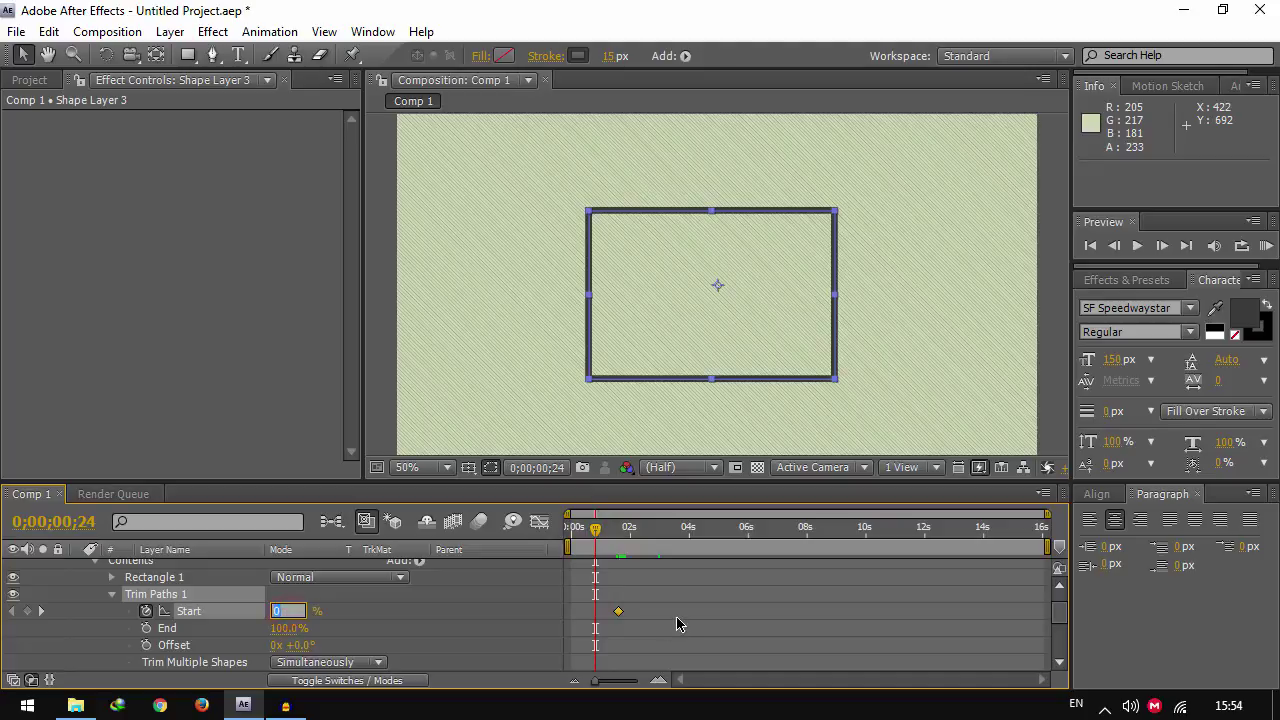
type("100")
key("Return")
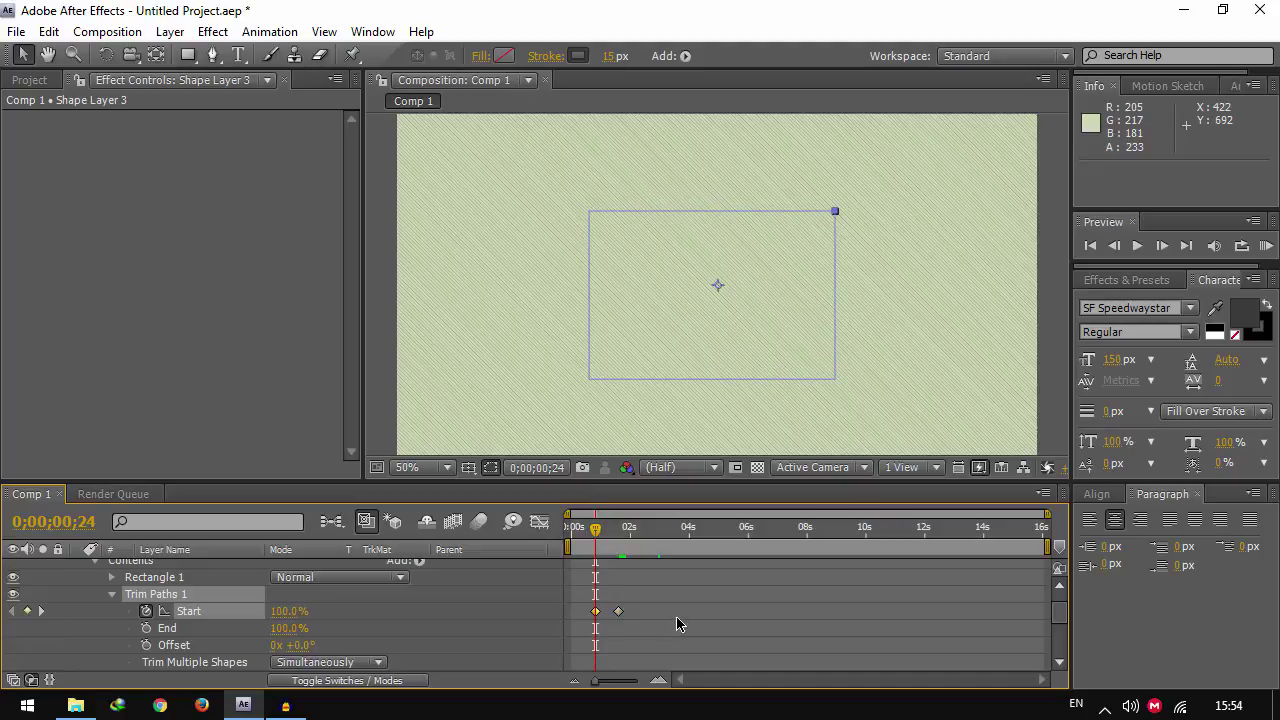